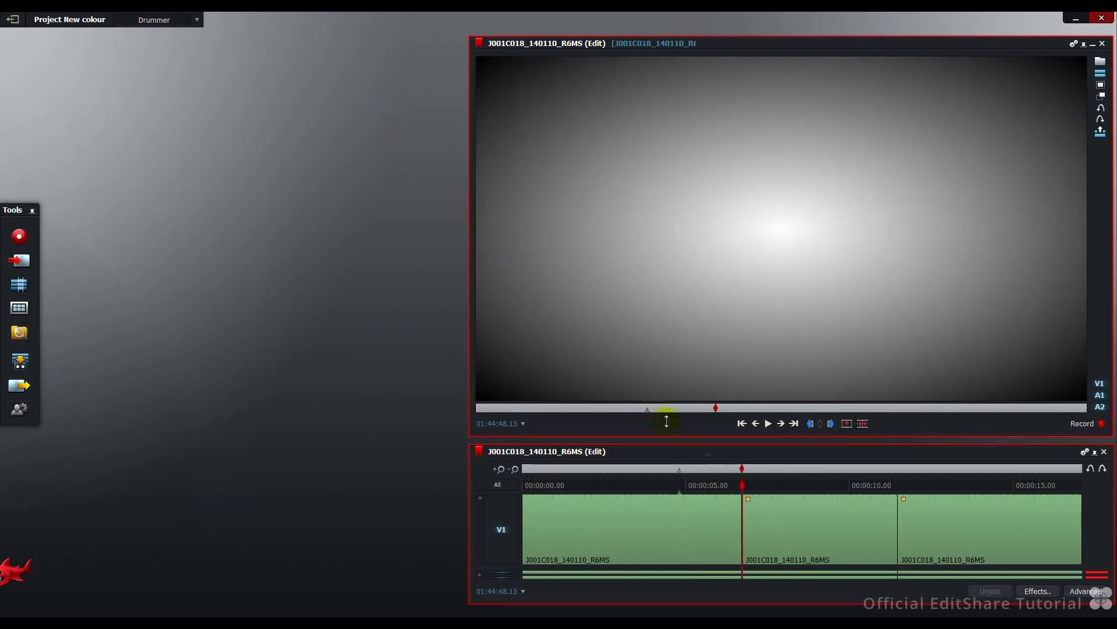
Review the Mattes effects available for the middle timeline clip and open that clip's Colour Gradient settings
right_click(785, 505)
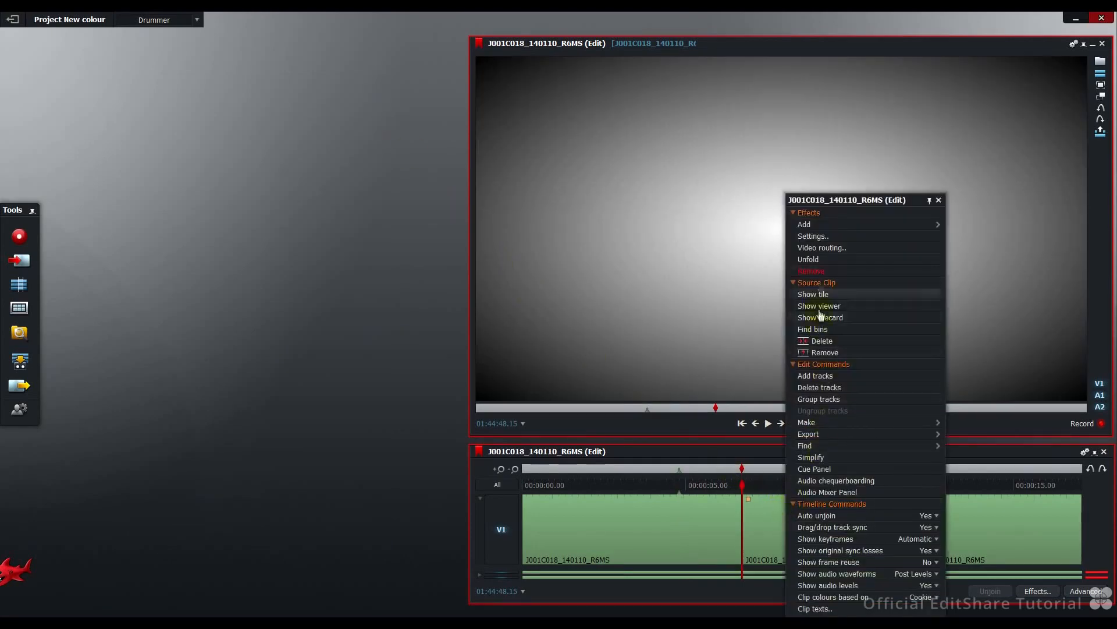
click(873, 225)
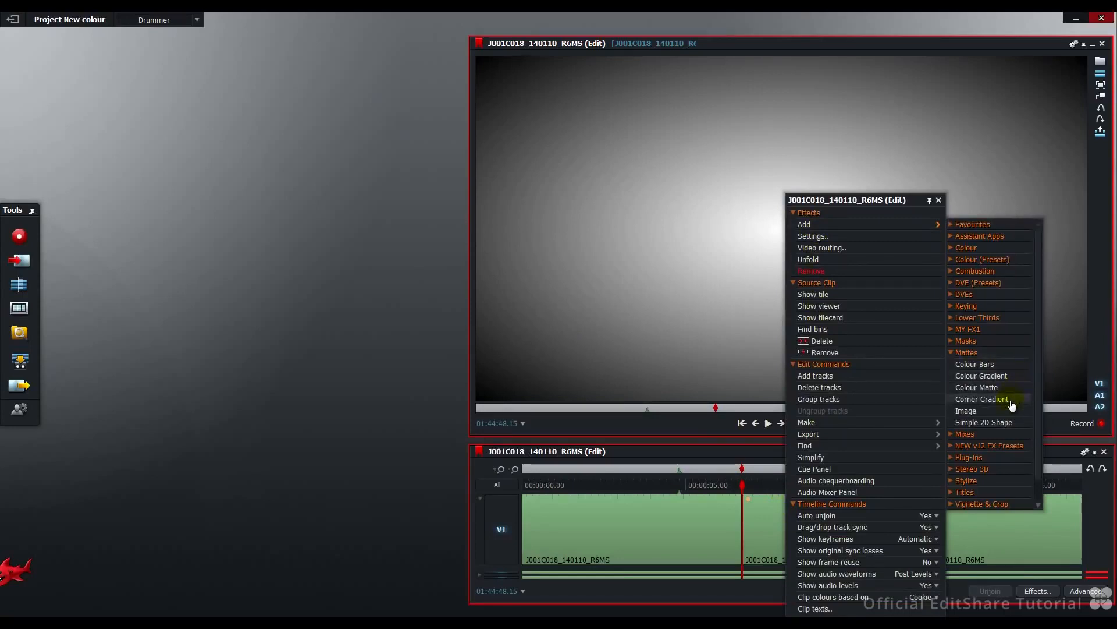
click(1011, 400)
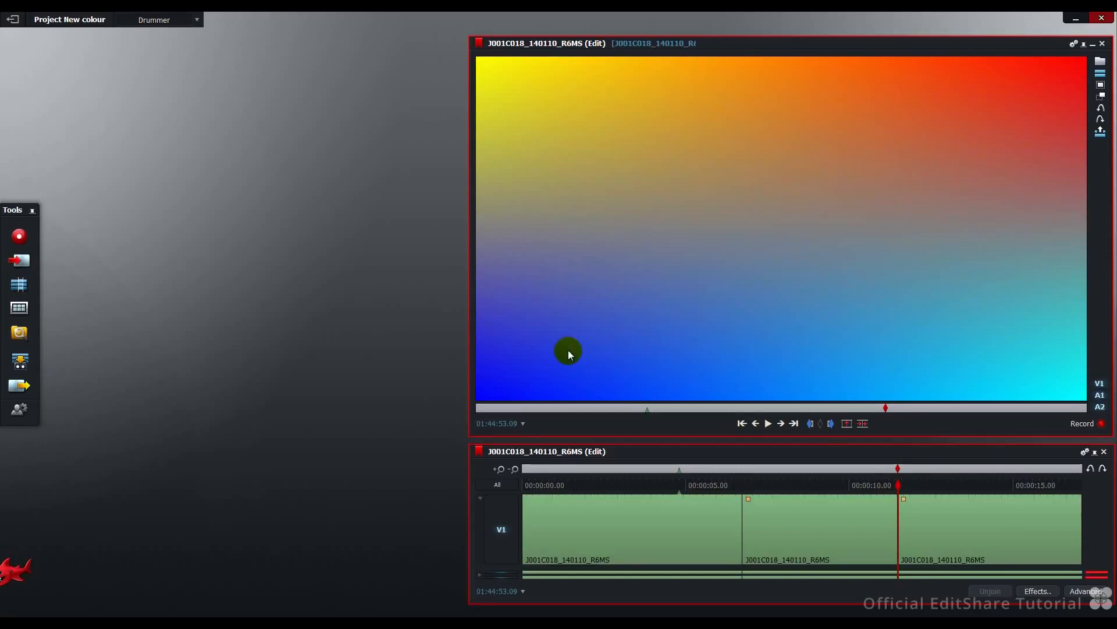
key(a)
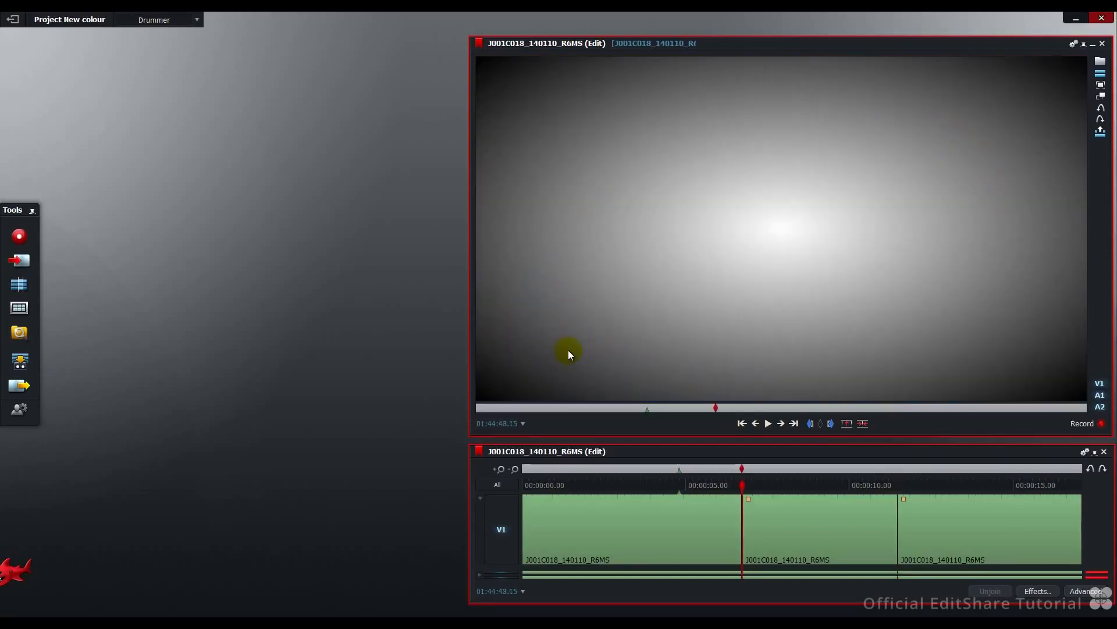
right_click(784, 512)
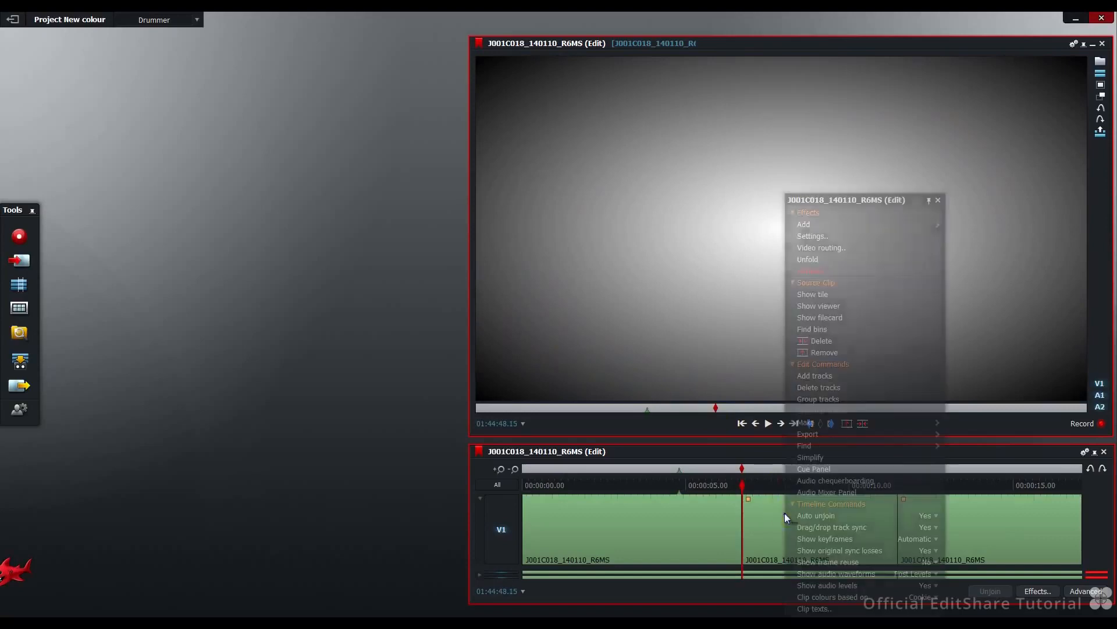
click(829, 237)
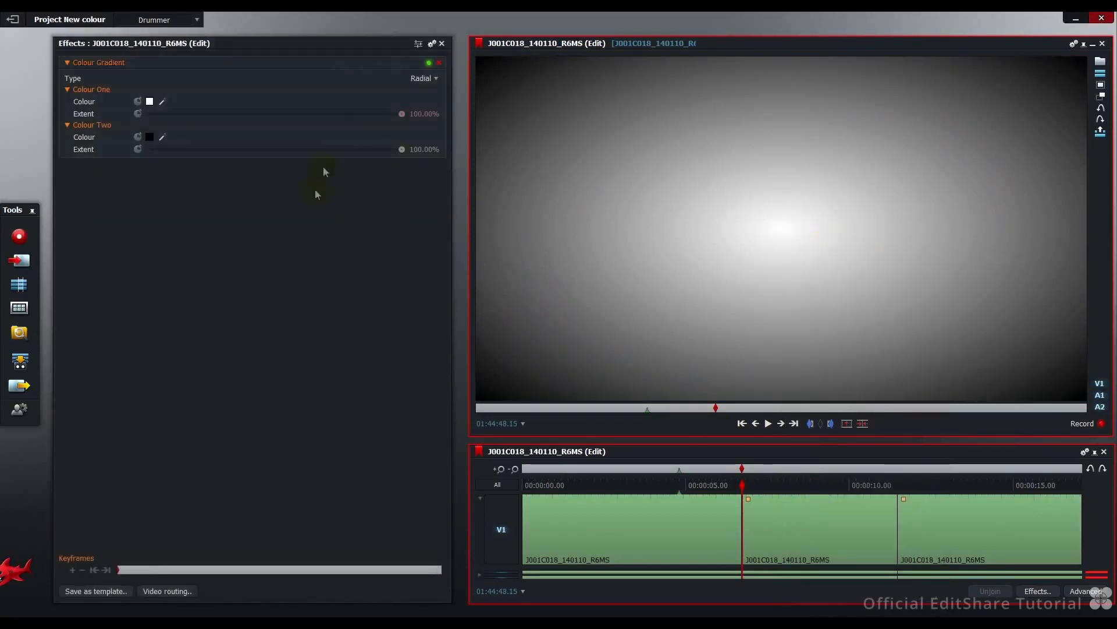
Try the Top to bottom and Left to right types on the middle clip's Colour Gradient
click(436, 82)
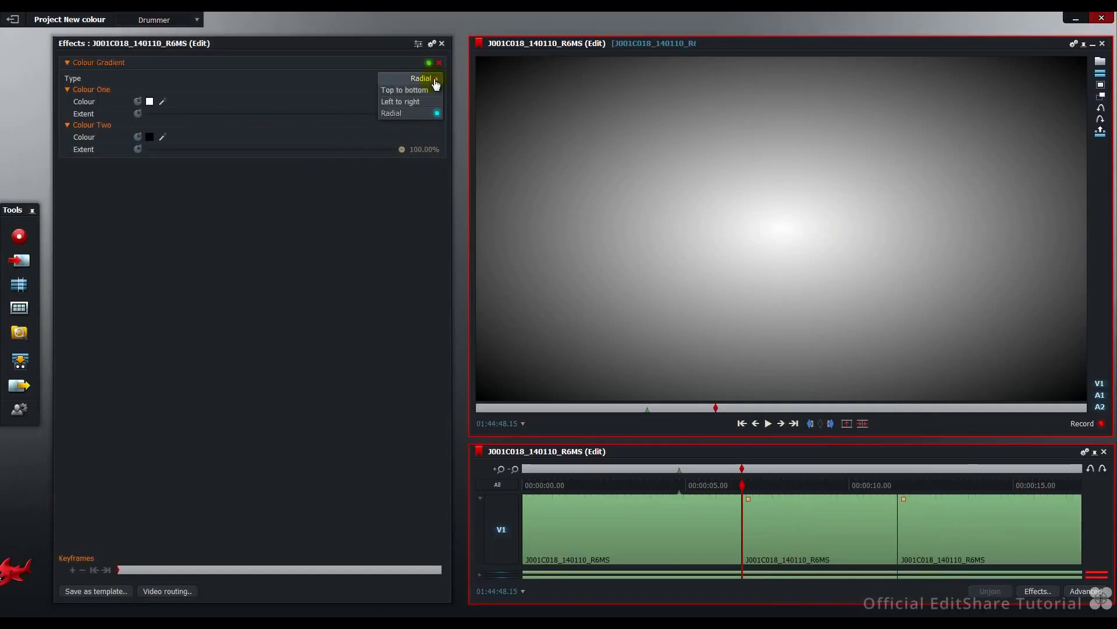
click(434, 91)
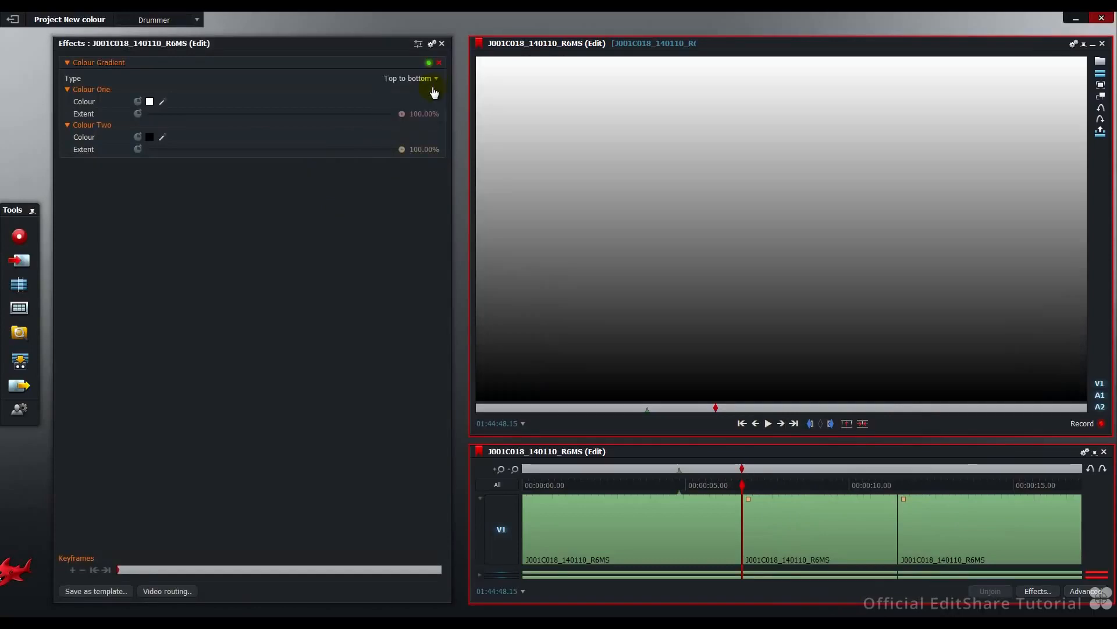
click(435, 80)
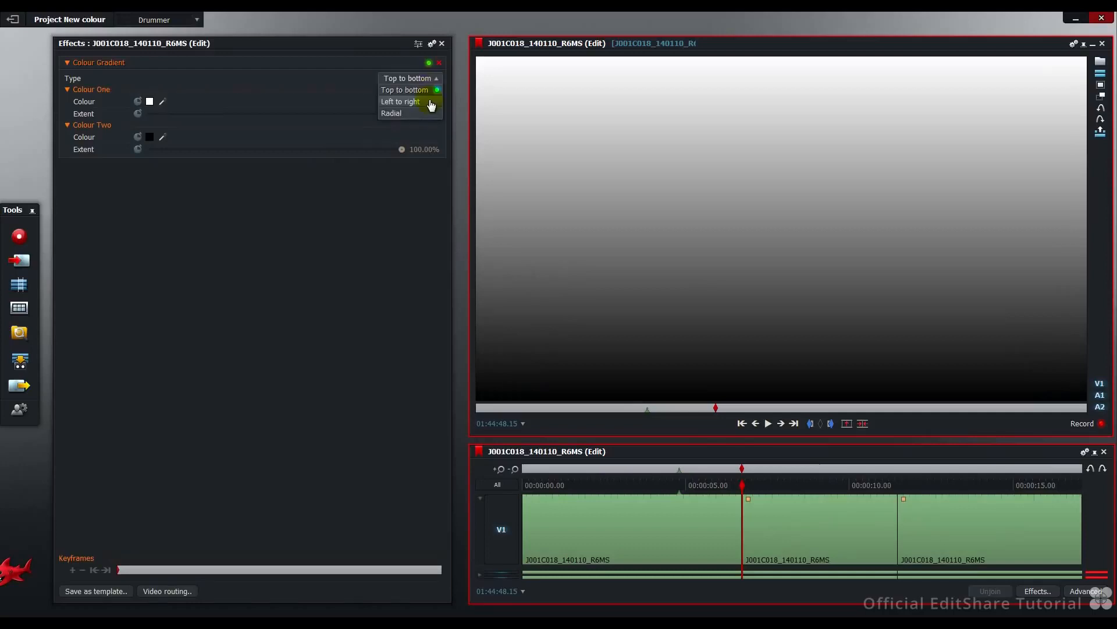
click(431, 103)
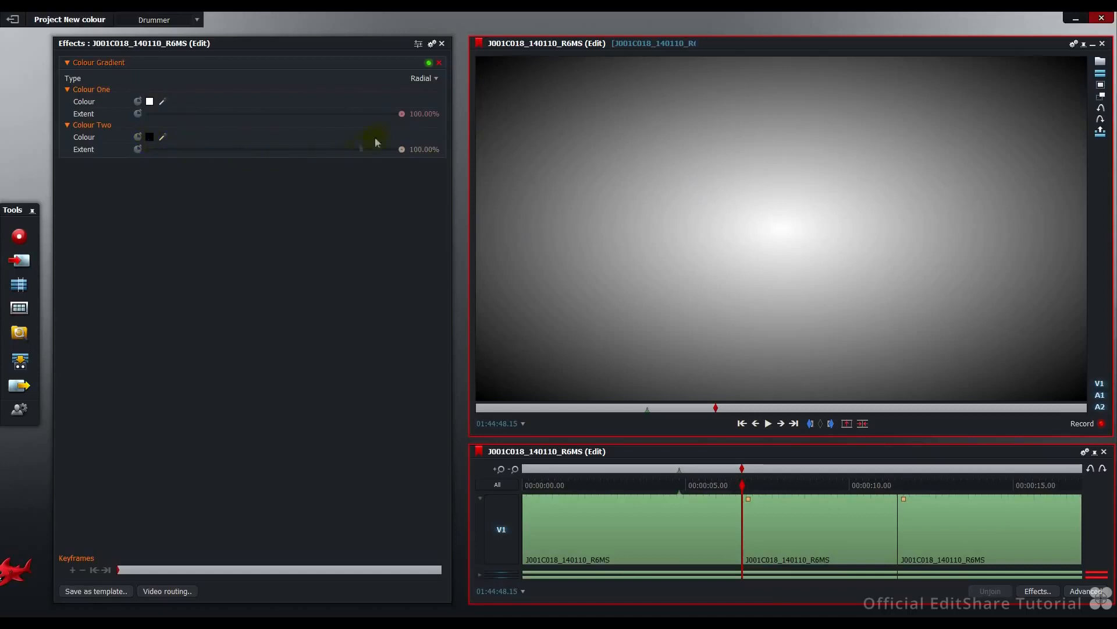
Try the Colour One and Colour Two extents with the Radial and Left to right gradient types, ending on Radial
click(401, 114)
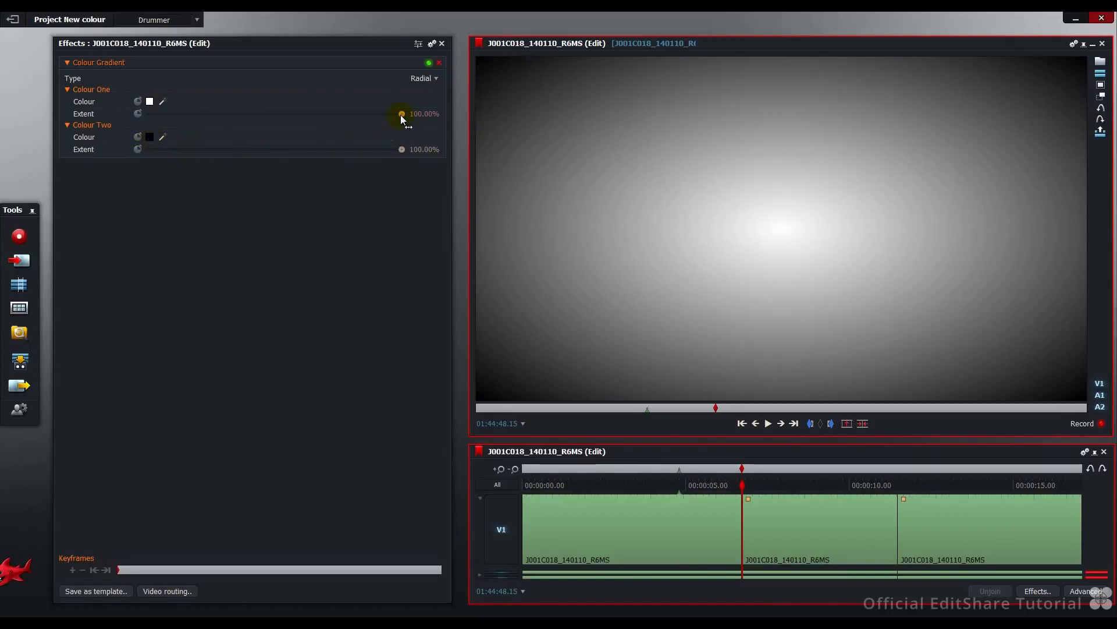
drag(401, 114, 410, 152)
click(425, 78)
click(429, 99)
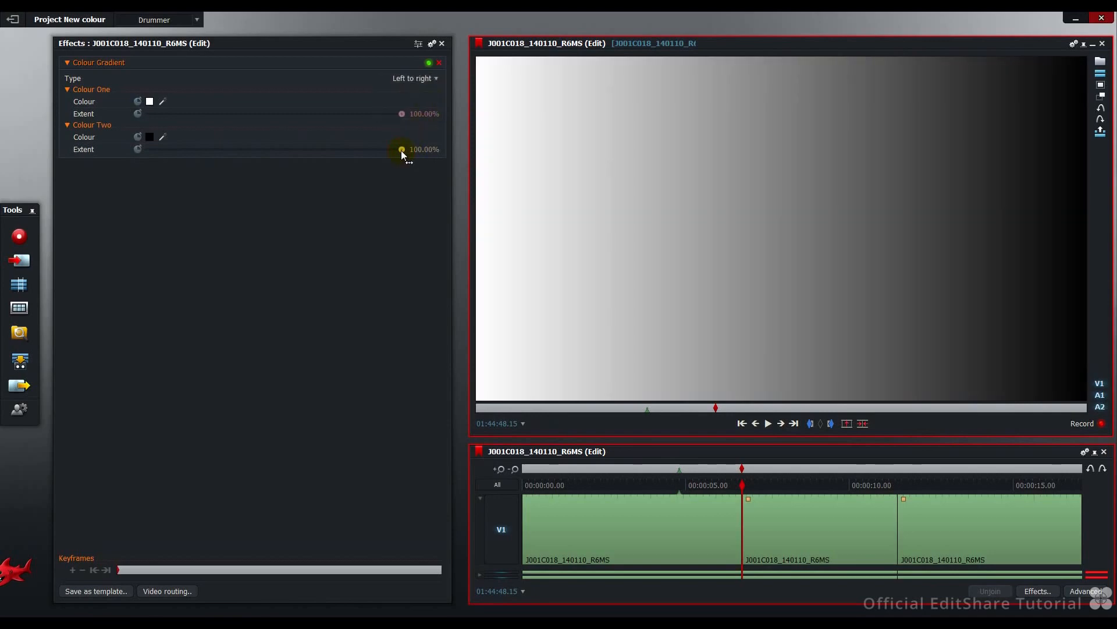
mouse_move(401, 149)
mouse_down()
mouse_move(127, 146)
mouse_move(402, 156)
mouse_up()
click(414, 78)
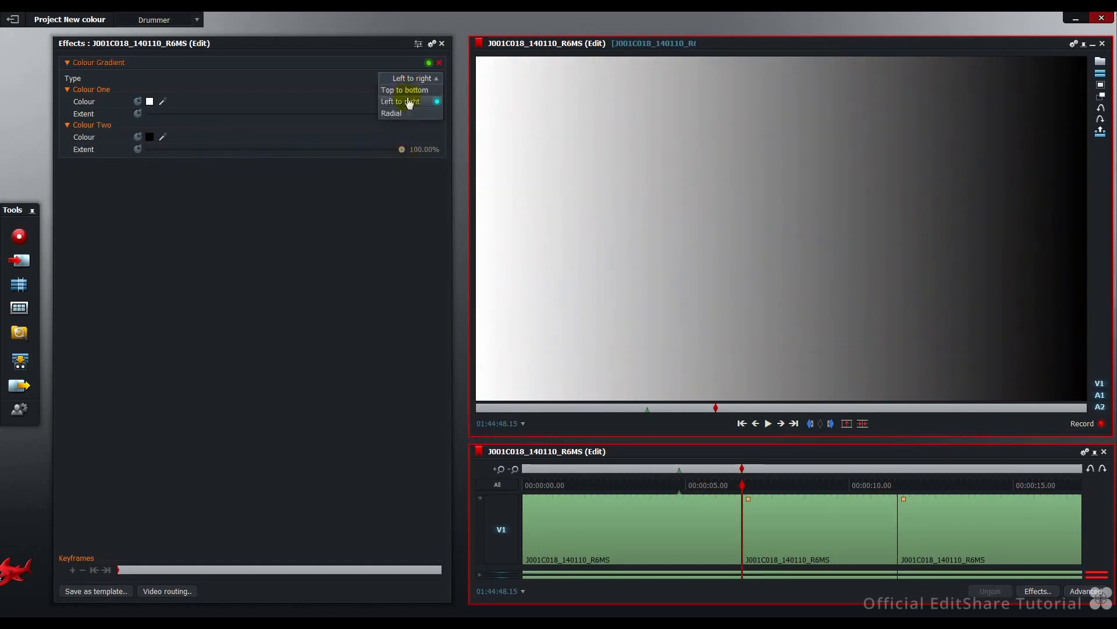
click(410, 114)
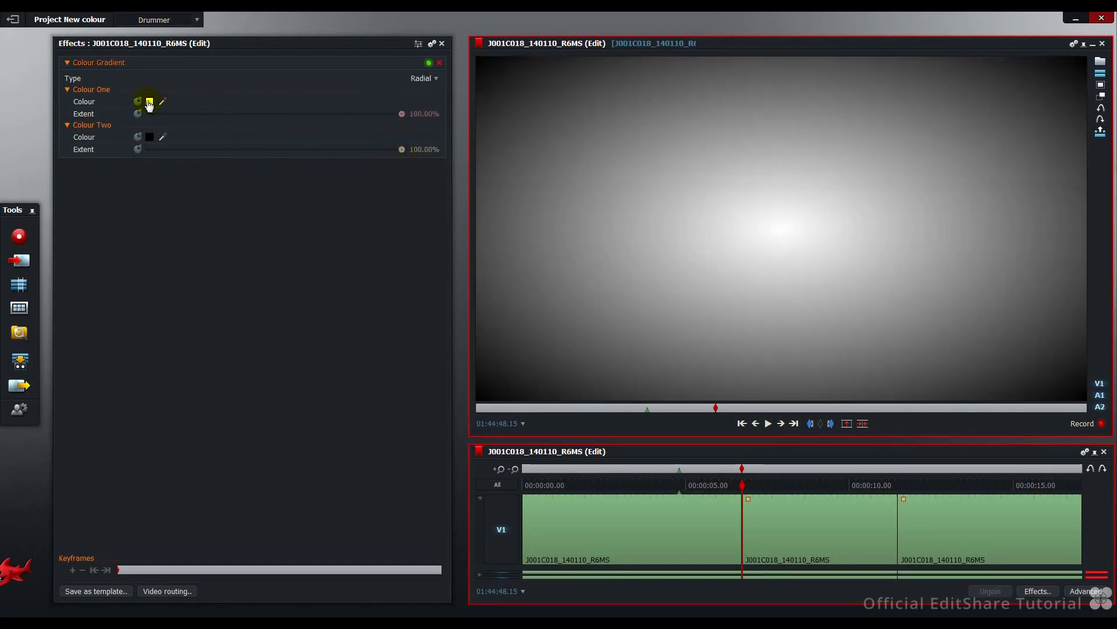
Try different RGB levels, tints such as pink 255, 156, 236, brightness and alpha for Colour One of the gradient
mouse_move(149, 104)
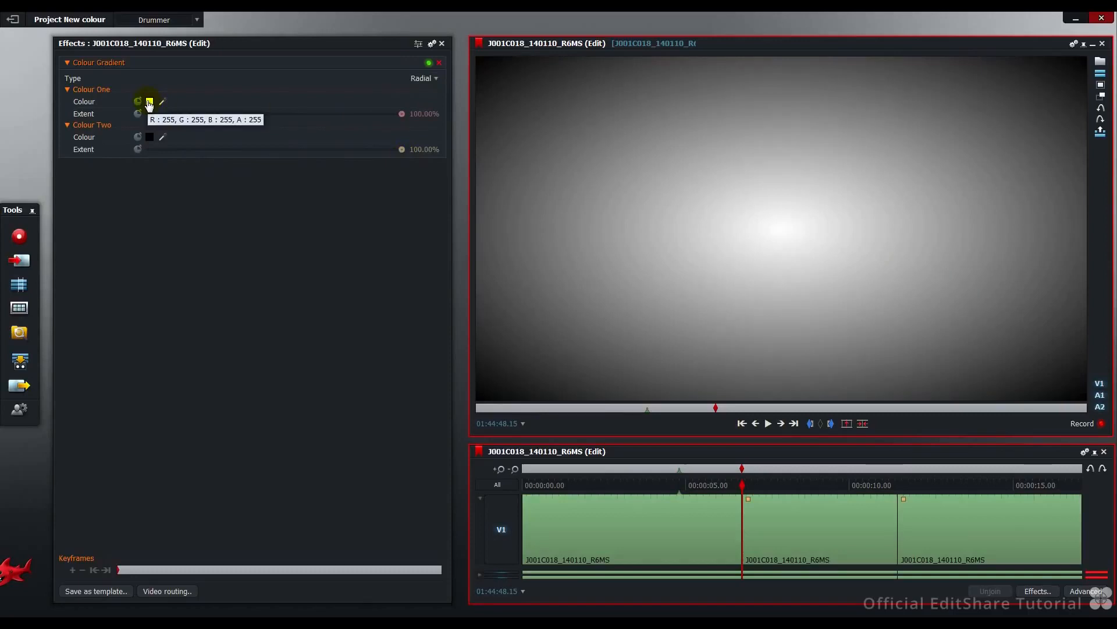
click(149, 103)
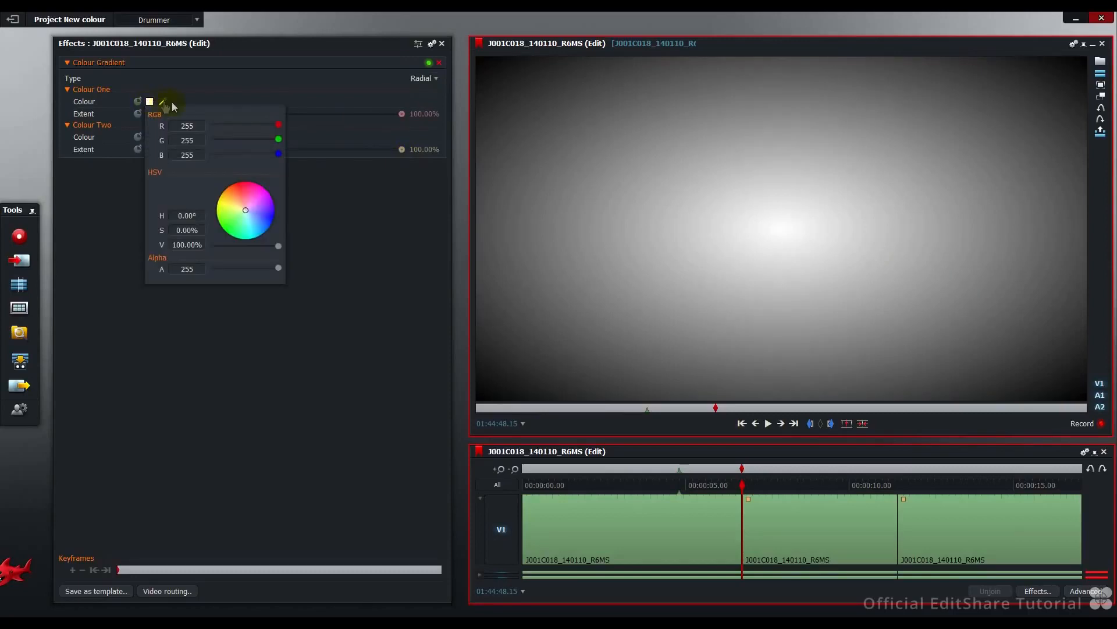
drag(279, 125, 281, 152)
click(246, 209)
mouse_move(246, 211)
mouse_down()
mouse_move(257, 215)
mouse_move(239, 198)
mouse_move(247, 220)
mouse_move(254, 209)
mouse_up()
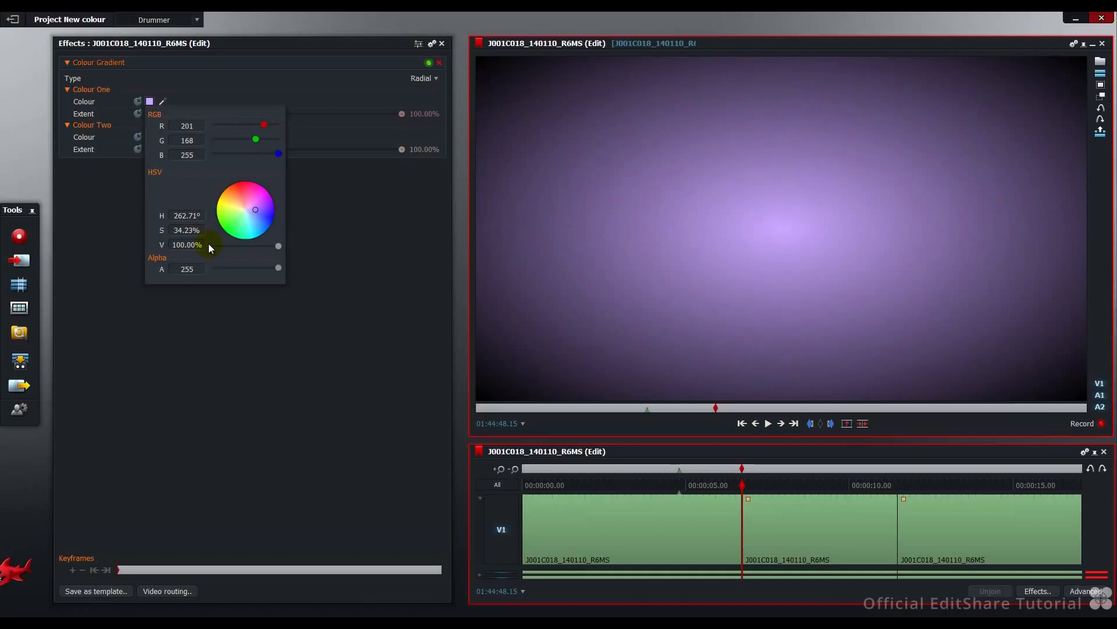
mouse_move(254, 208)
mouse_down()
mouse_move(235, 213)
mouse_move(252, 203)
mouse_up()
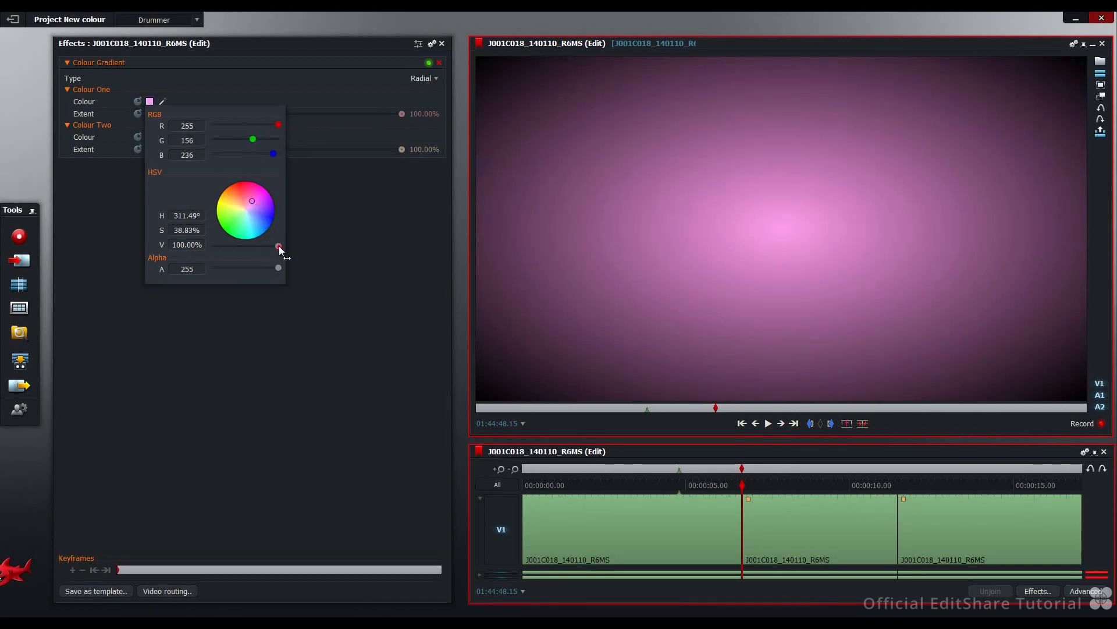
mouse_move(279, 246)
mouse_down()
mouse_move(211, 249)
mouse_move(281, 247)
mouse_up()
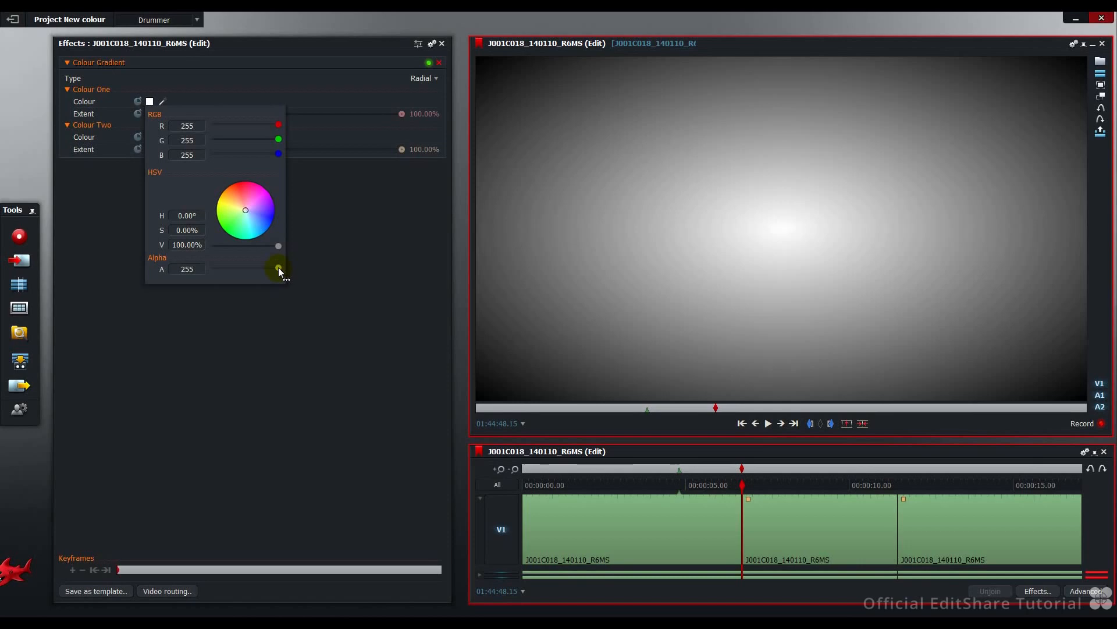
mouse_move(278, 267)
mouse_down()
mouse_move(212, 273)
mouse_move(284, 277)
mouse_up()
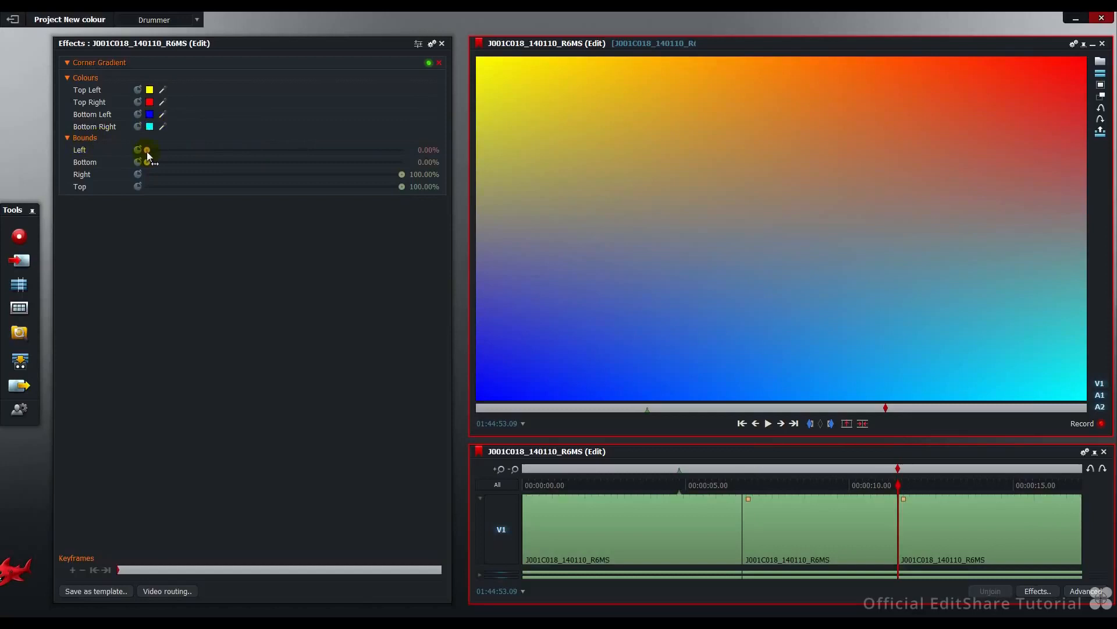
Try the Left, Bottom, Right and Top bounds of the third clip's Corner Gradient, restoring them to full frame
mouse_move(147, 150)
mouse_down()
mouse_move(327, 153)
mouse_move(176, 151)
mouse_move(143, 156)
mouse_move(303, 163)
mouse_move(147, 163)
mouse_up()
drag(401, 175, 270, 206)
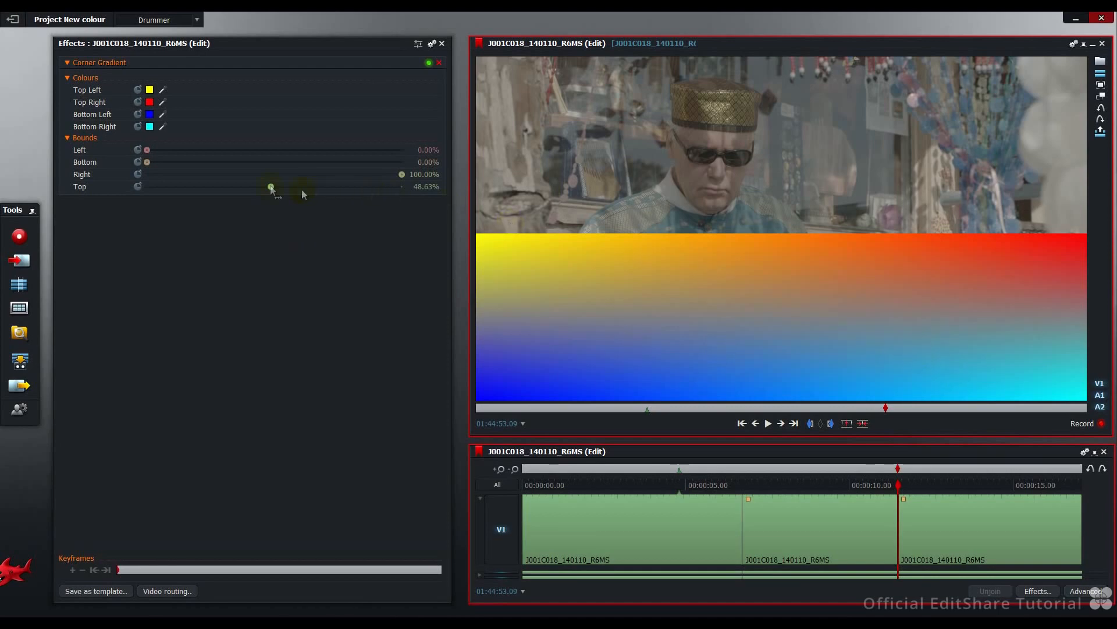
drag(270, 187, 406, 192)
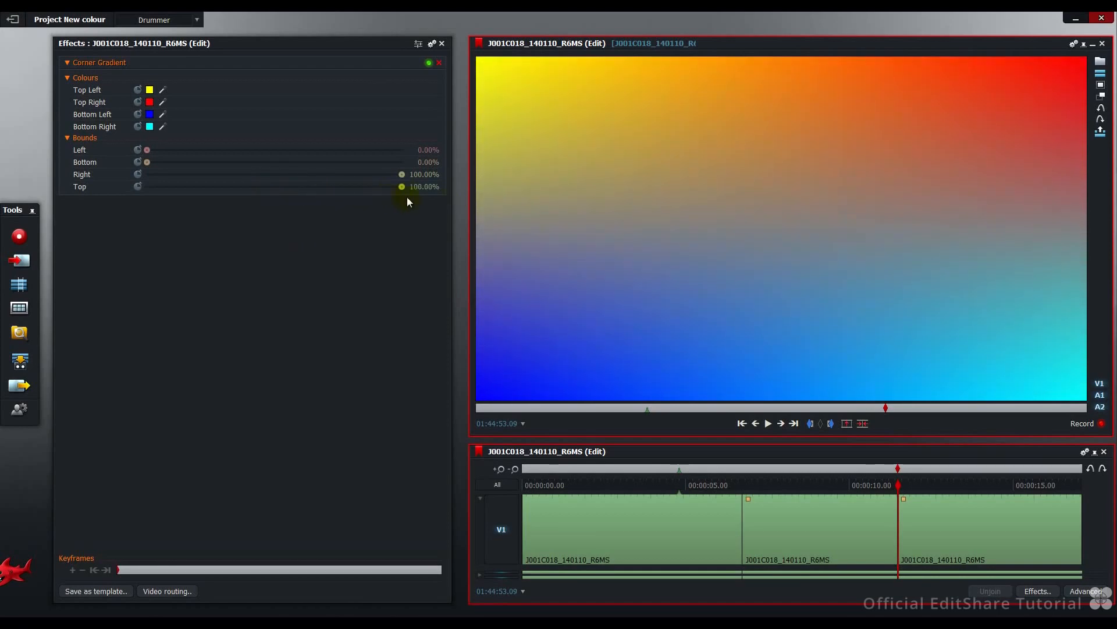
Set the Corner Gradient's Top Left colour to RGB 255, 228, 1 and try its alpha at 0
click(151, 91)
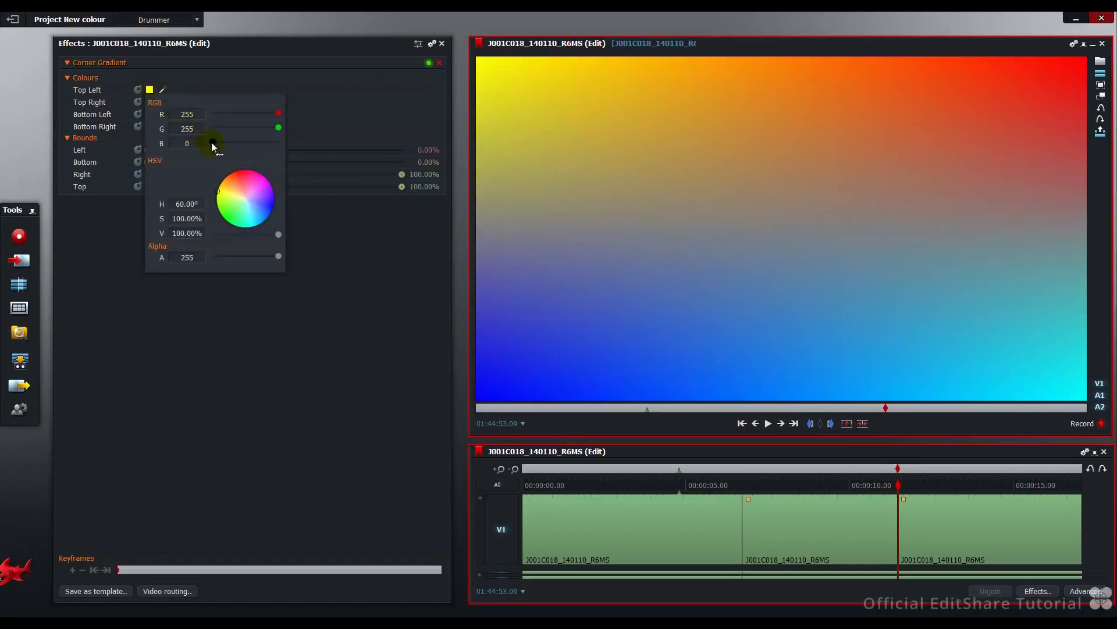
mouse_move(212, 143)
mouse_down()
mouse_move(270, 143)
mouse_move(208, 140)
mouse_up()
mouse_move(220, 192)
mouse_down()
mouse_move(248, 168)
mouse_move(262, 173)
mouse_move(224, 218)
mouse_move(269, 195)
mouse_move(278, 208)
mouse_move(219, 190)
mouse_up()
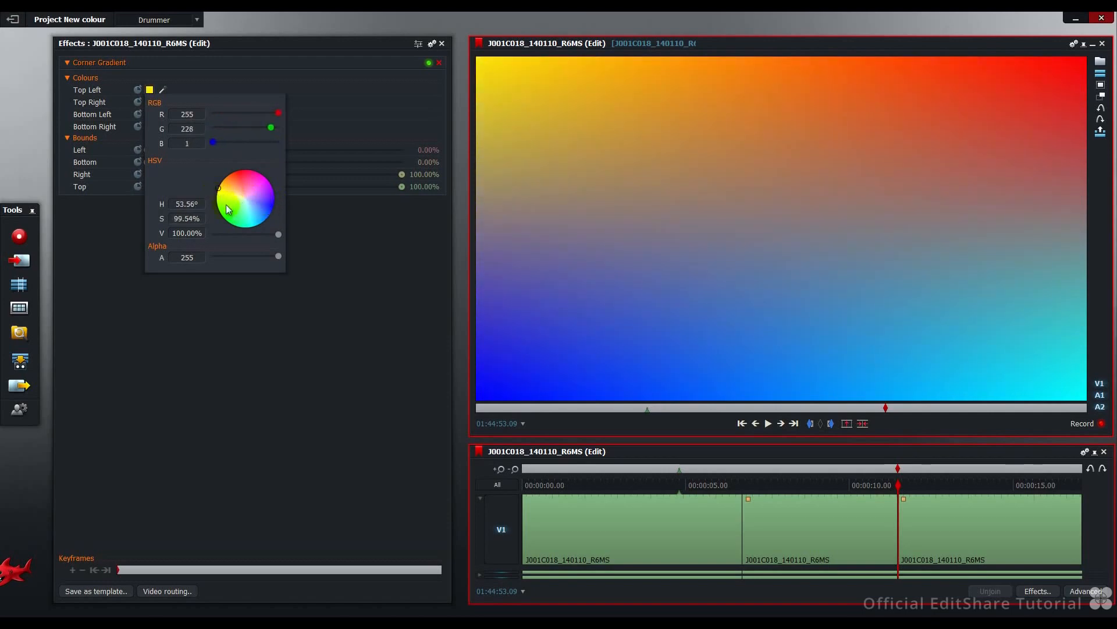
drag(278, 234, 213, 261)
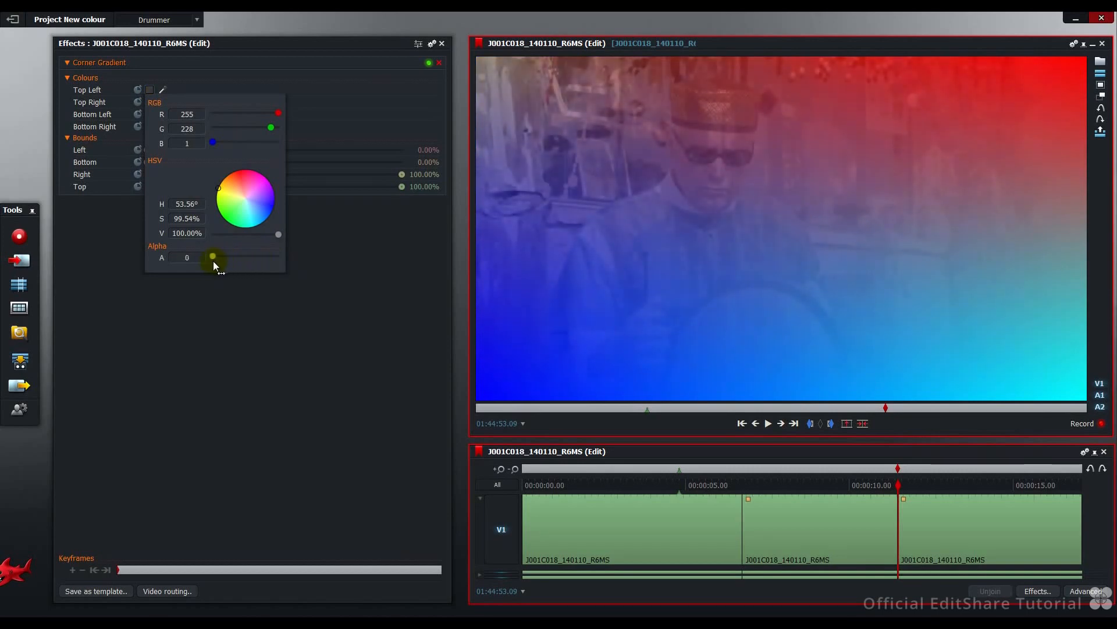
drag(219, 263, 277, 264)
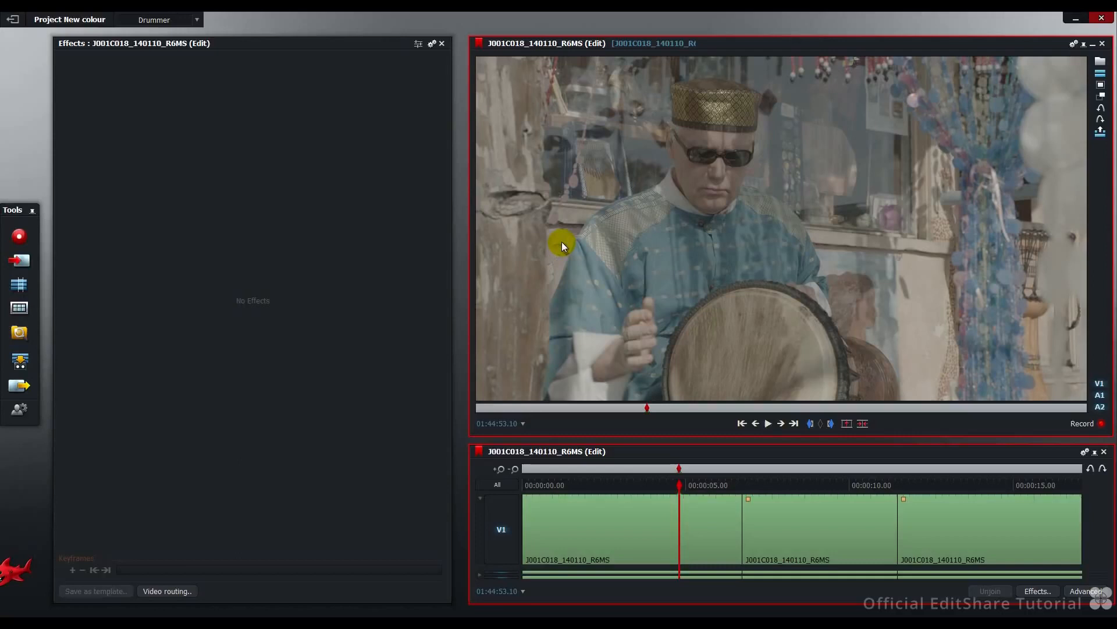
Apply the CC & Gradient Blend-1 preset from the Colour (Presets) category to the first timeline clip
click(1038, 591)
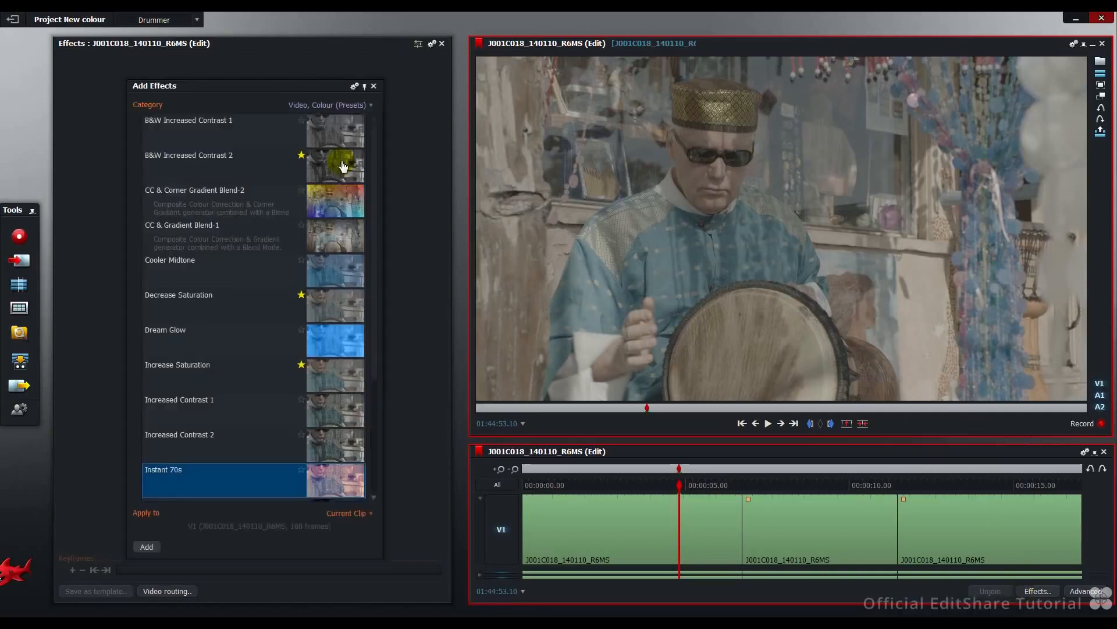
click(336, 234)
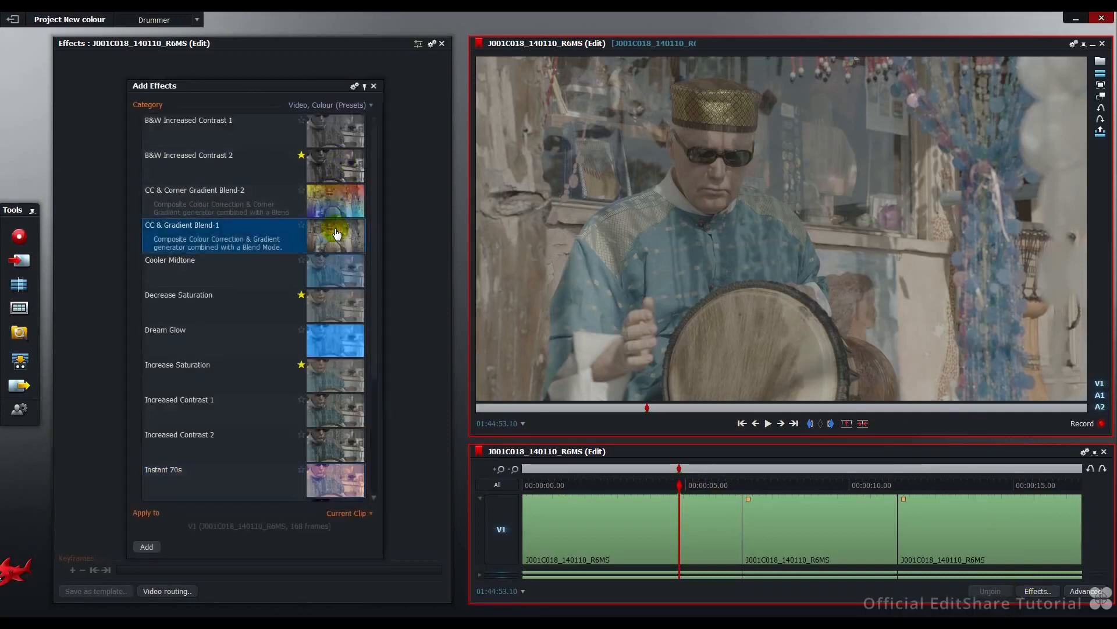
drag(336, 233, 597, 508)
Examine the preset's Colour Correction, Blend and Colour Gradient sections one by one, and the available blend methods
click(67, 339)
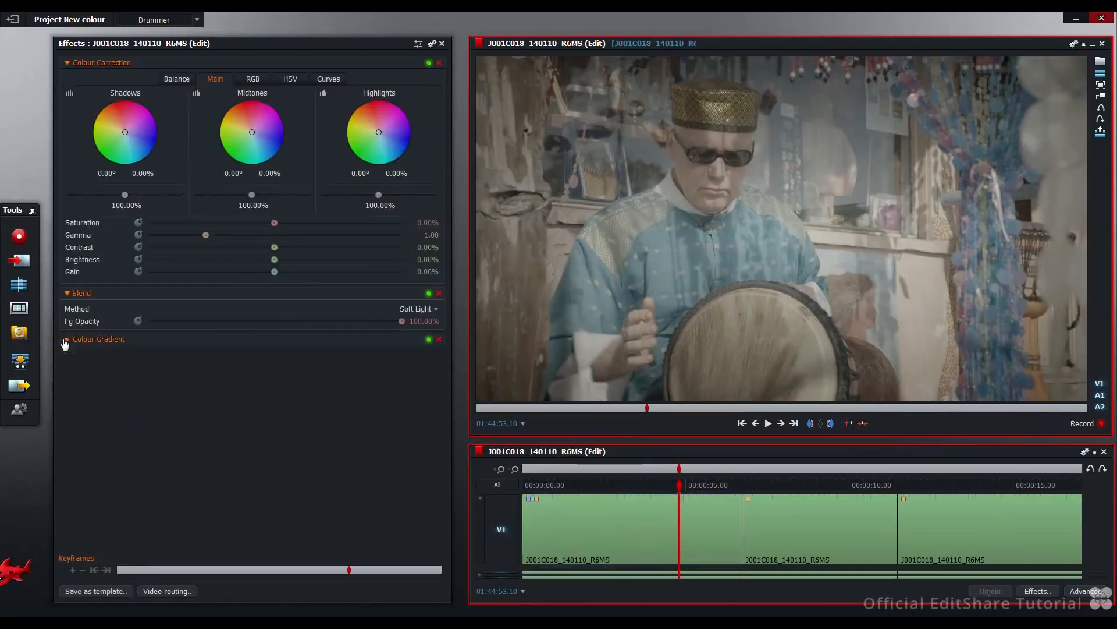
click(67, 294)
click(68, 63)
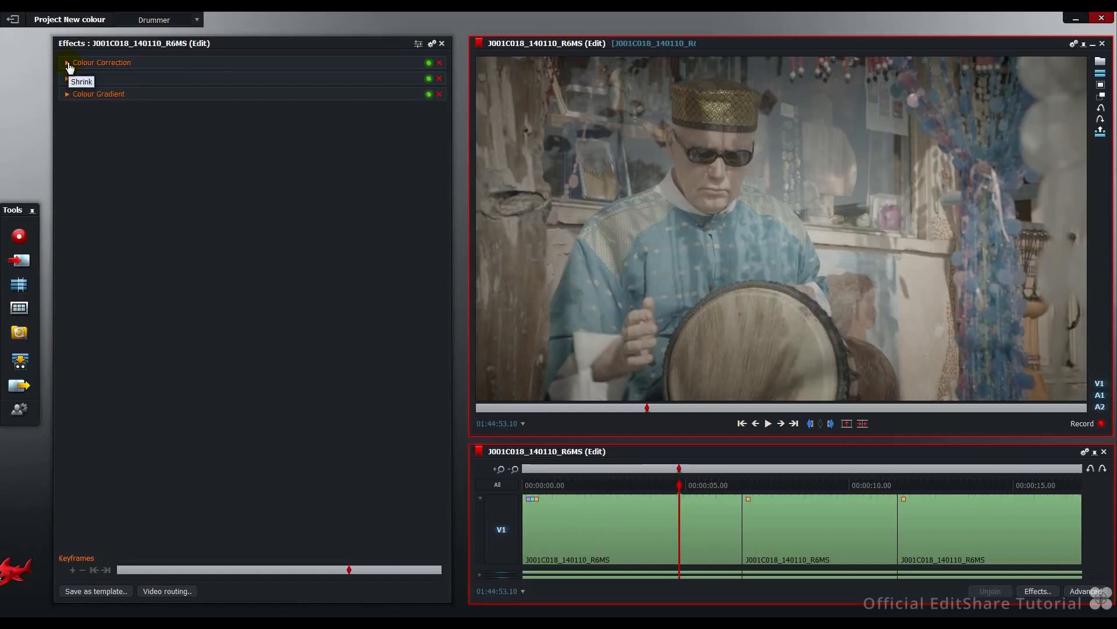
click(68, 63)
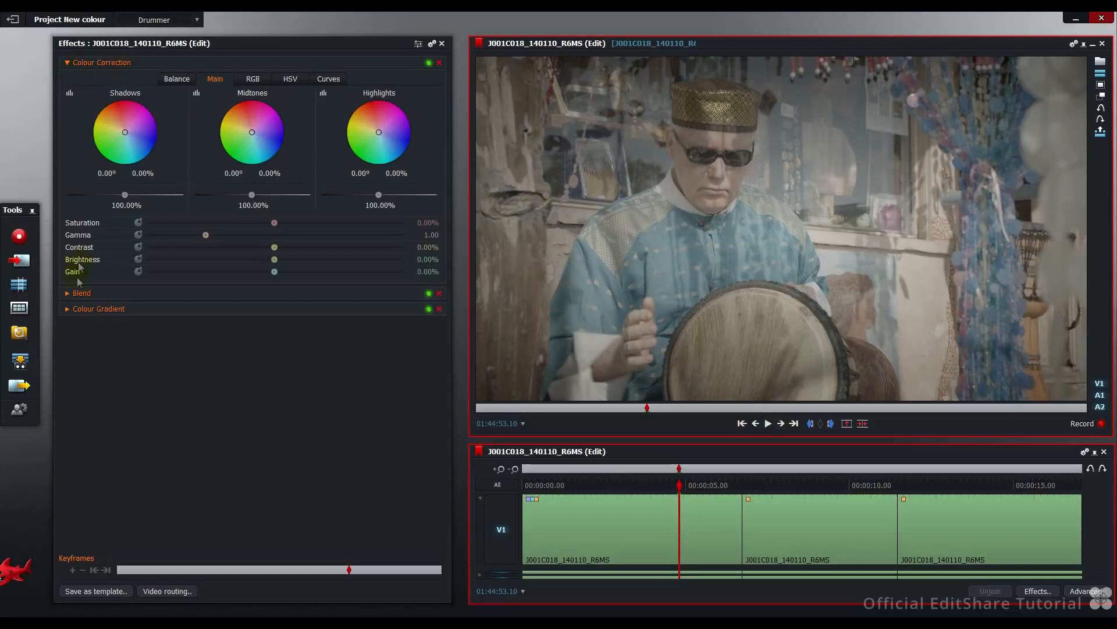
click(68, 293)
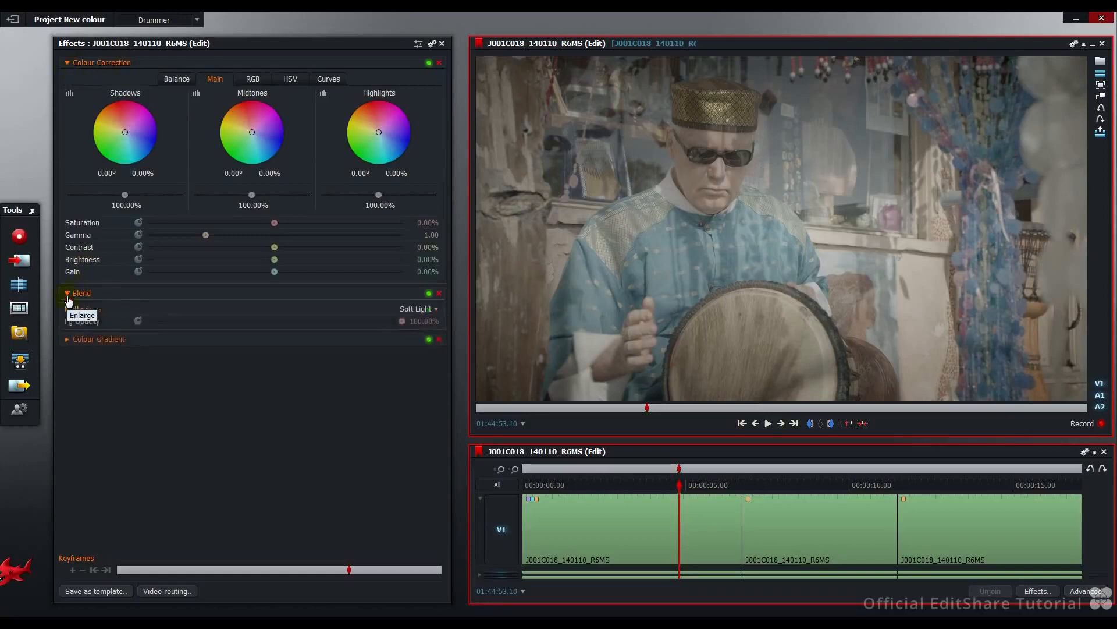
click(68, 339)
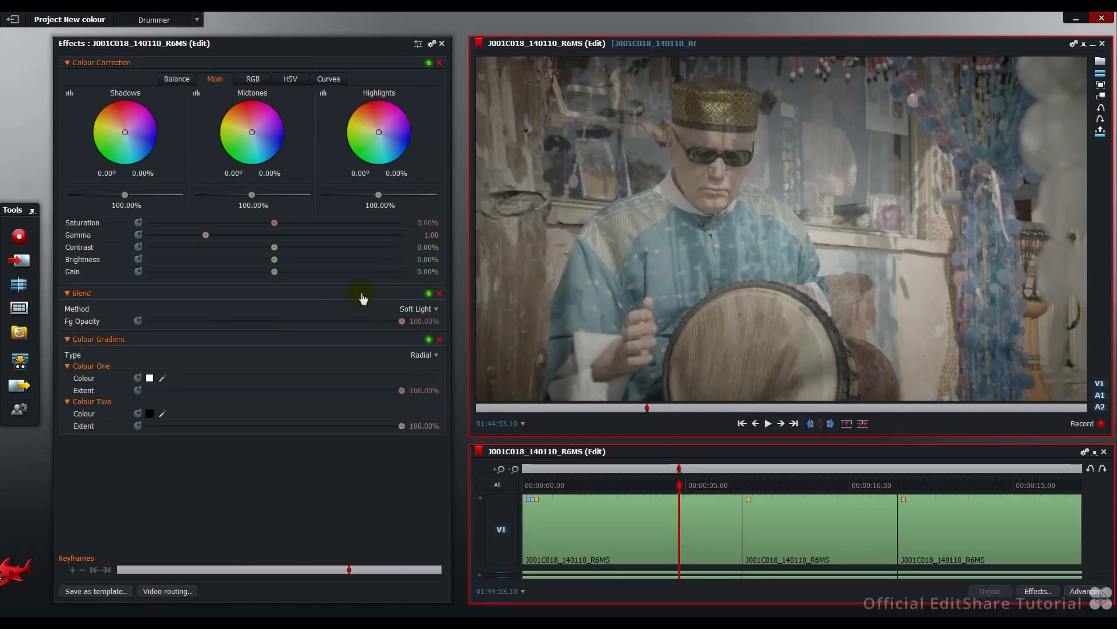
click(430, 313)
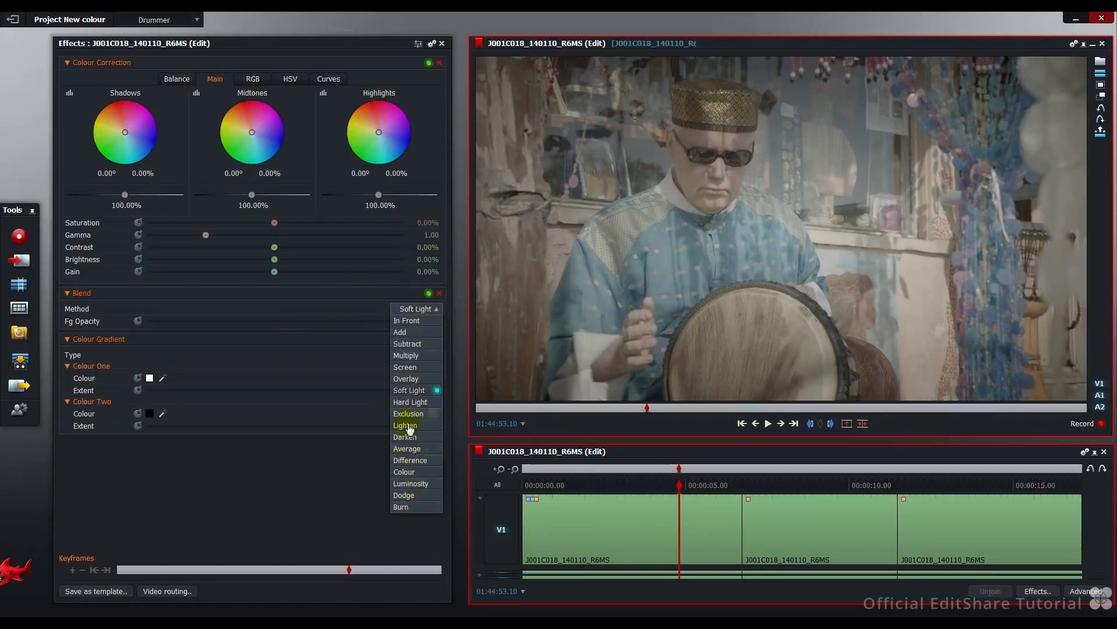
click(327, 455)
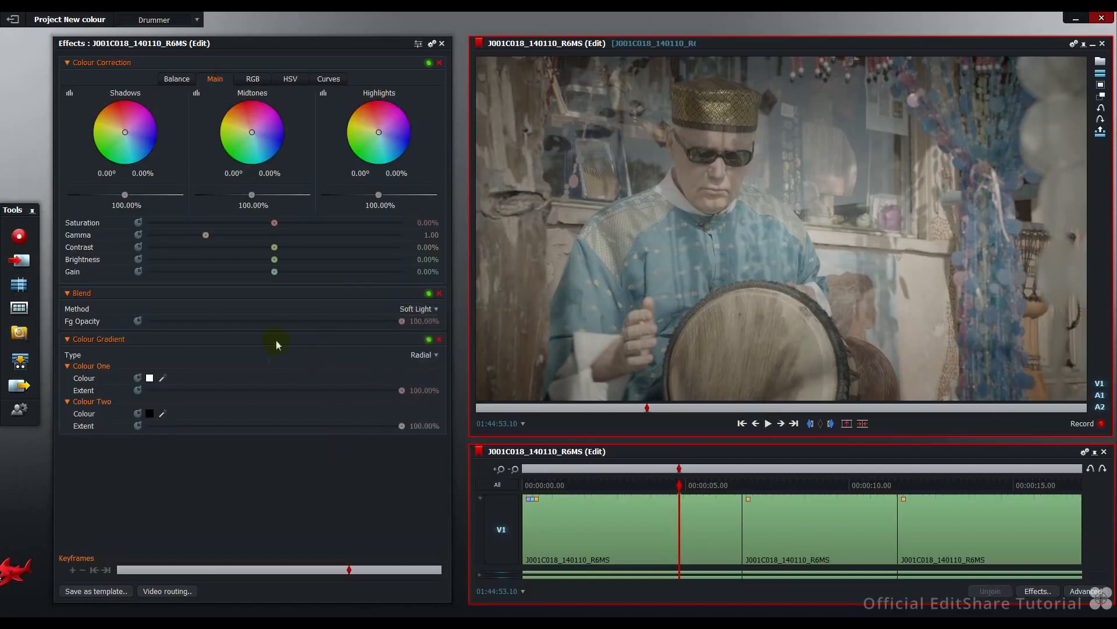
Look through the blend methods available for the first clip's Blend effect, leaving the selection as it is
click(427, 315)
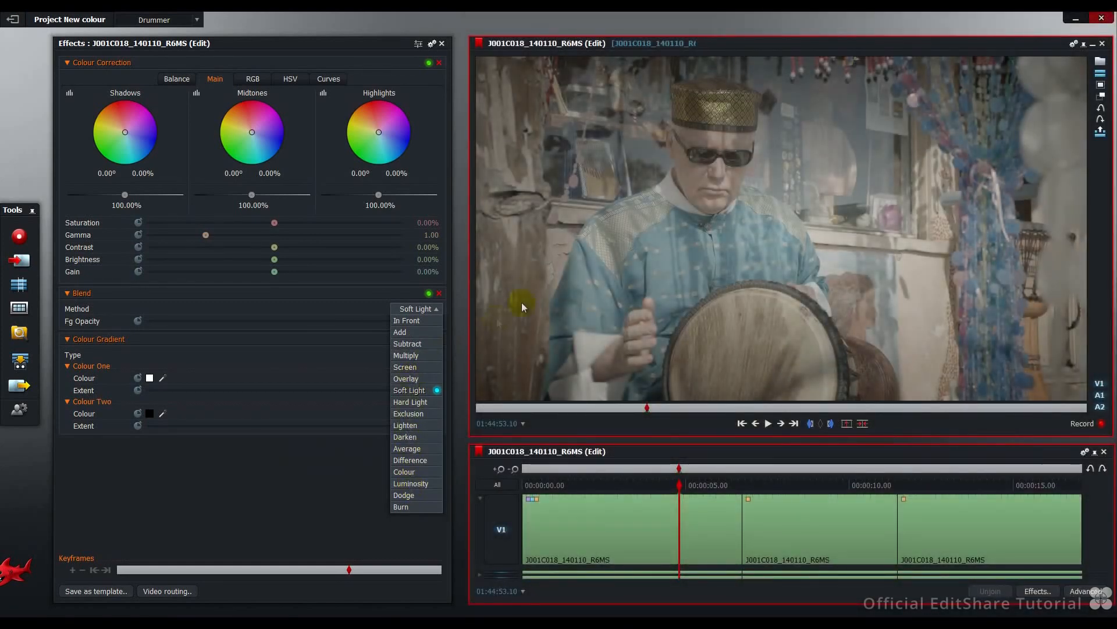
click(537, 281)
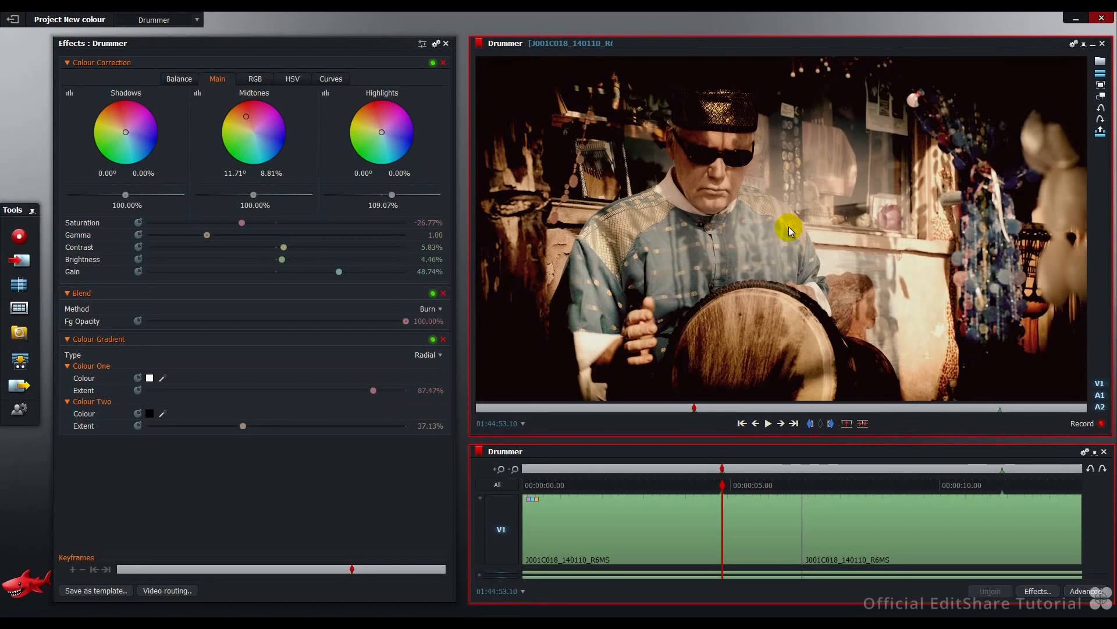
Apply the CC & Gradient Blend-1 colour preset to the second timeline clip and set its blend method to Burn
click(868, 521)
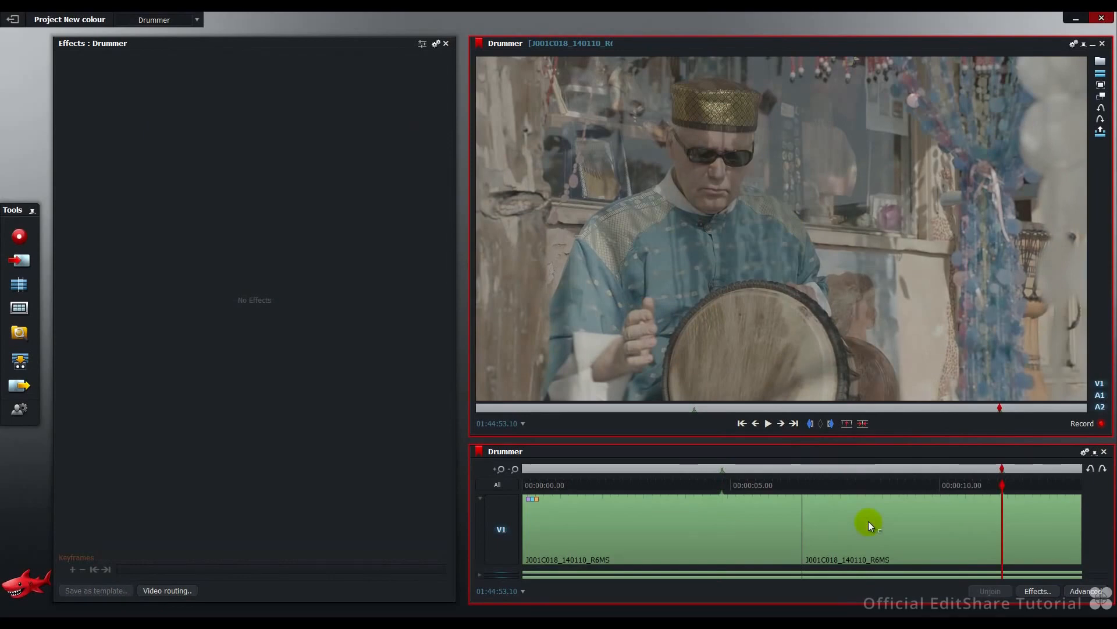
right_click(869, 521)
mouse_move(909, 275)
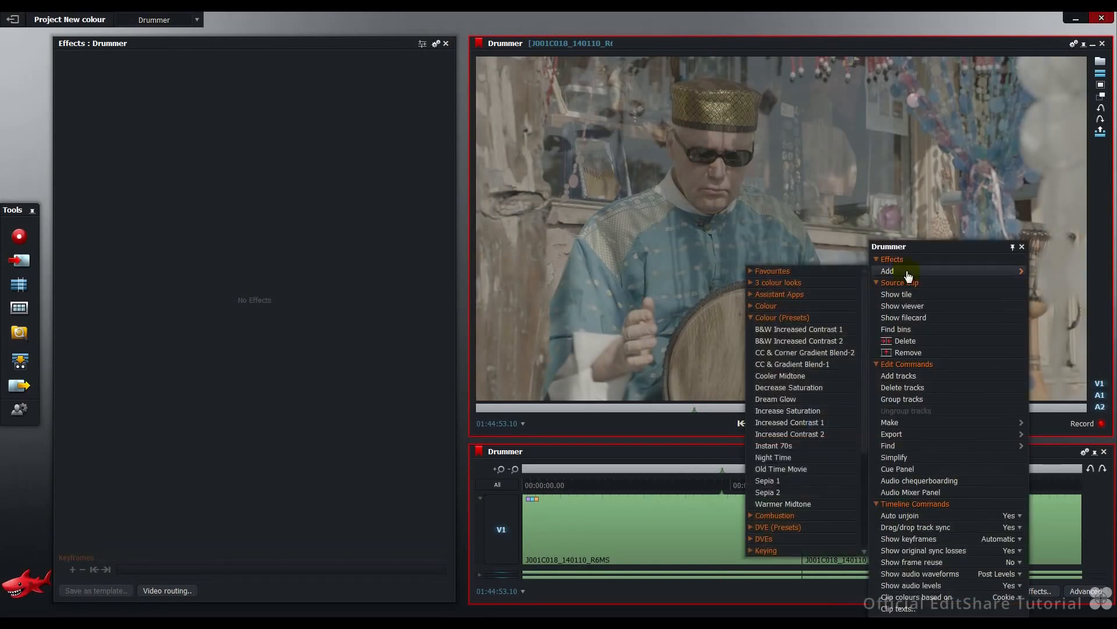
click(839, 365)
click(439, 311)
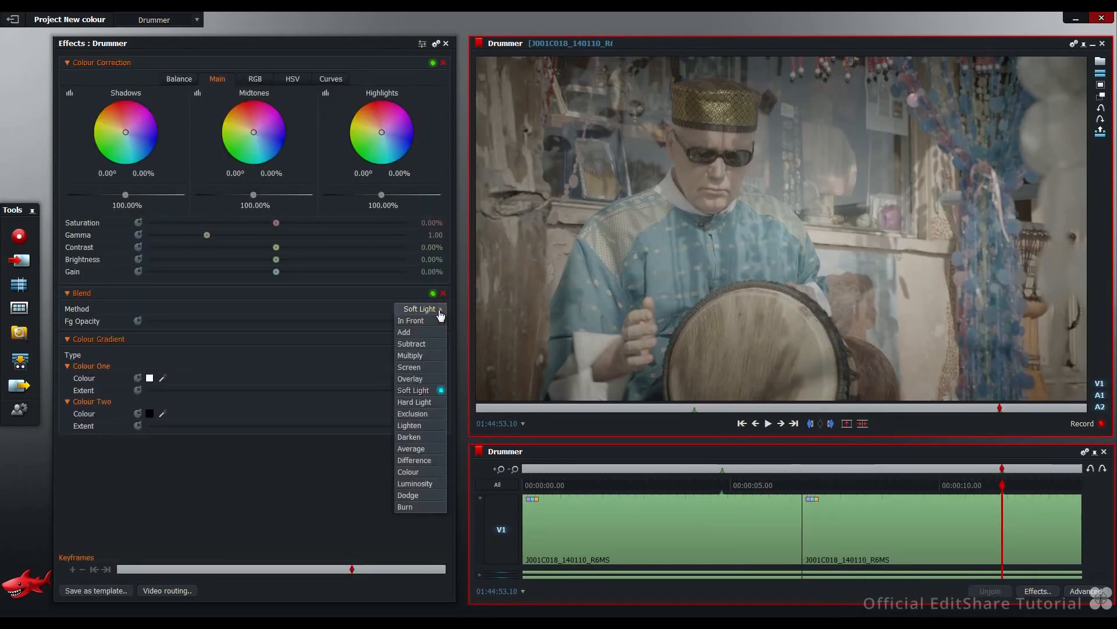
click(417, 507)
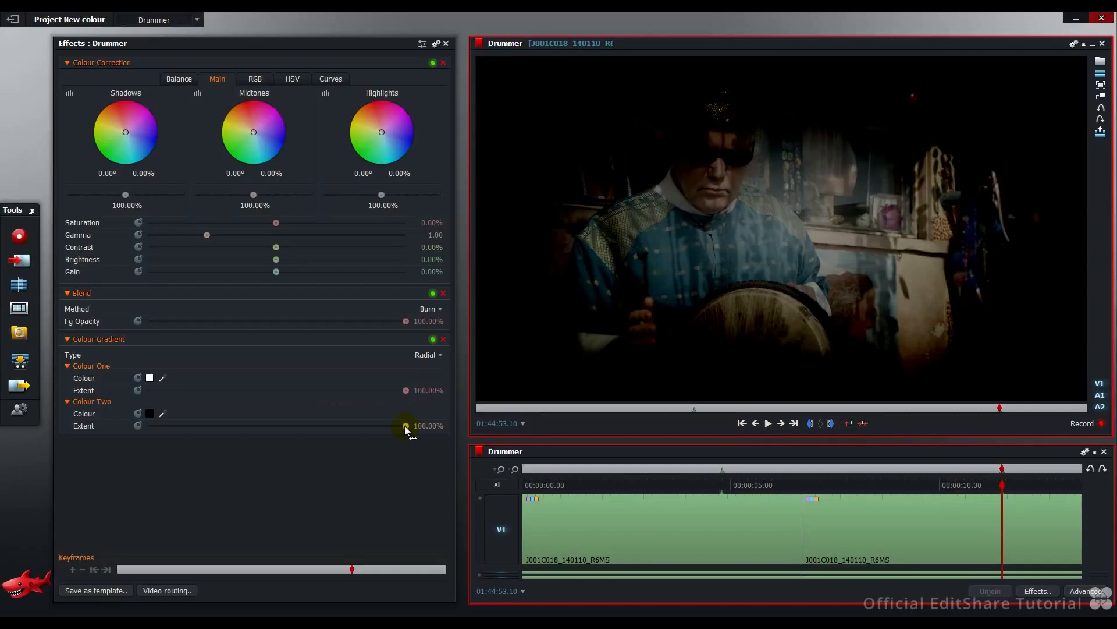
Set the Colour Gradient's Colour Two extent to about 37.3% and its Colour One extent to about 87.4%
drag(405, 427, 243, 429)
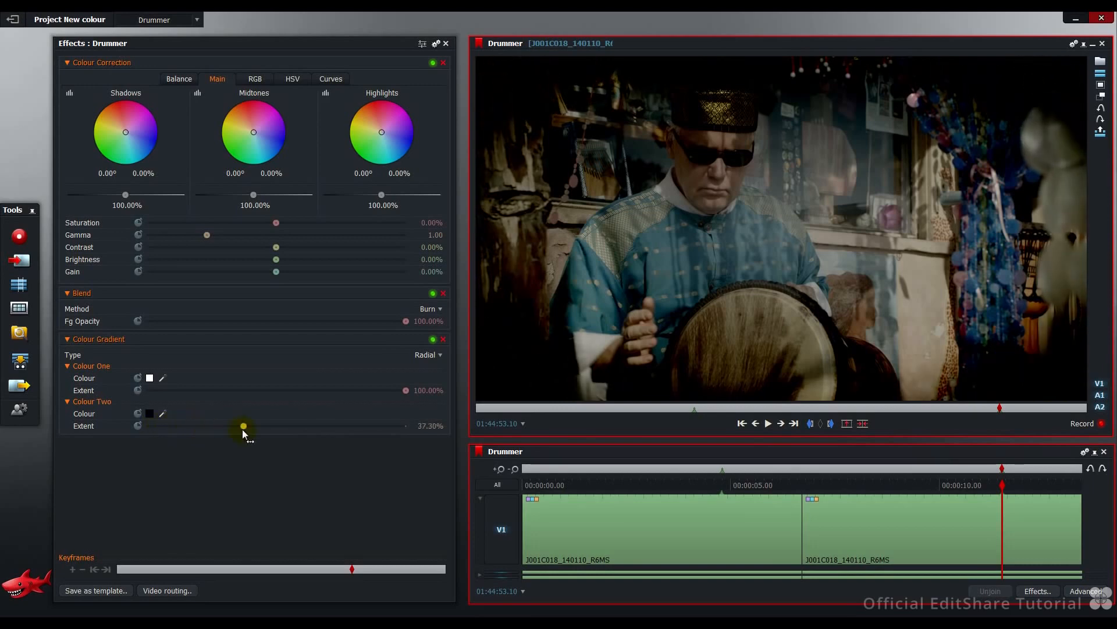
click(406, 391)
drag(406, 393, 372, 397)
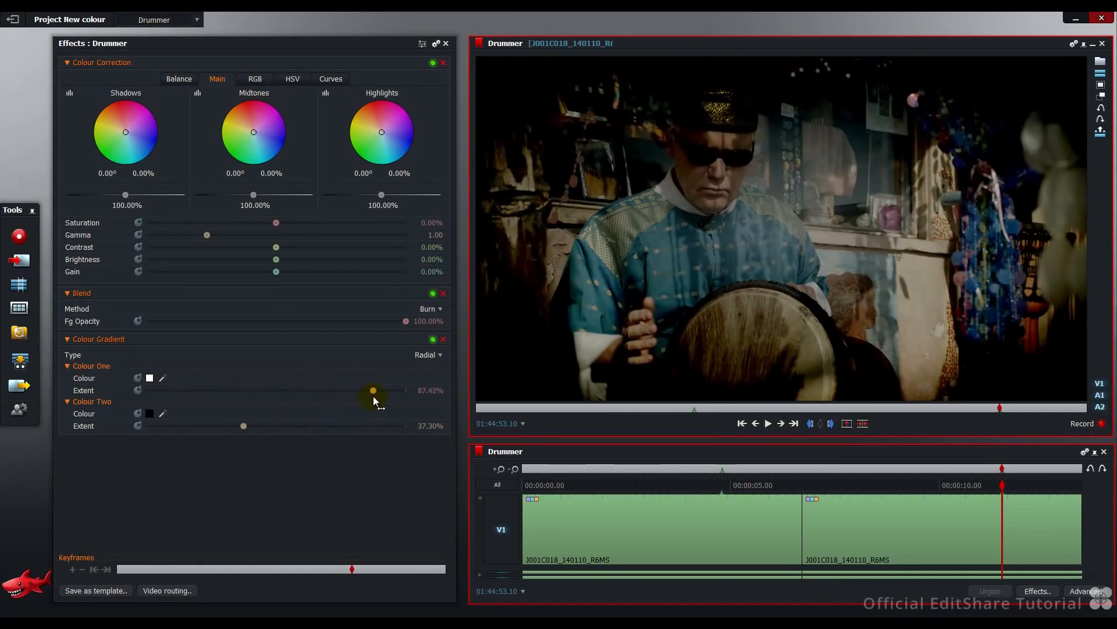
drag(373, 398, 374, 398)
Set the Colour Correction saturation to -100%, contrast to about 5.6%, brightness to about 4.4% and gain to about 49%
drag(277, 224, 147, 227)
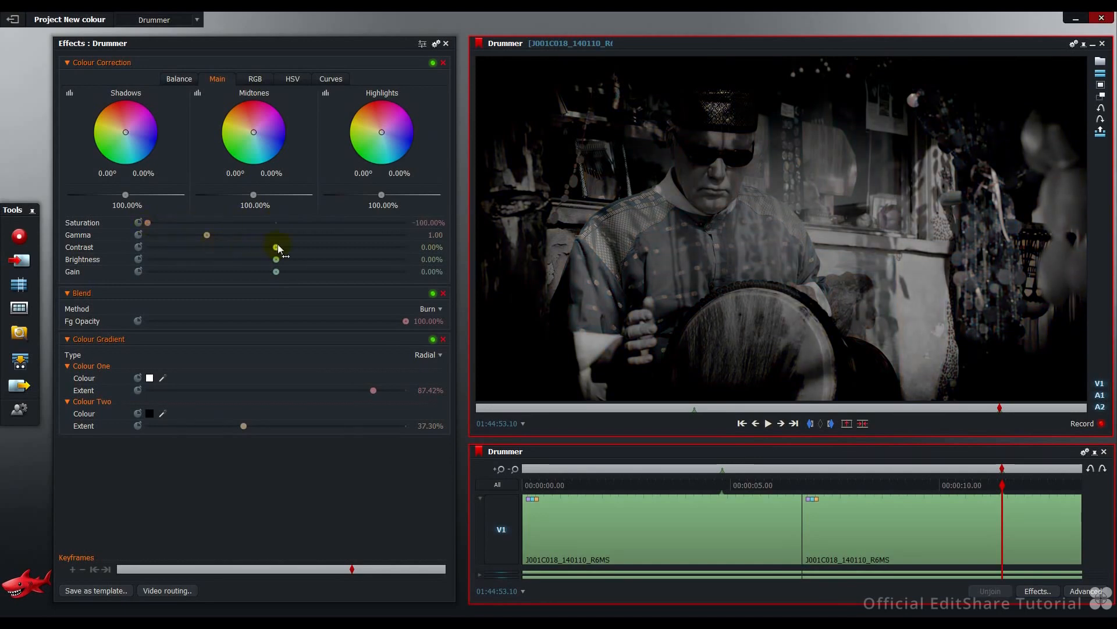
drag(278, 245, 286, 248)
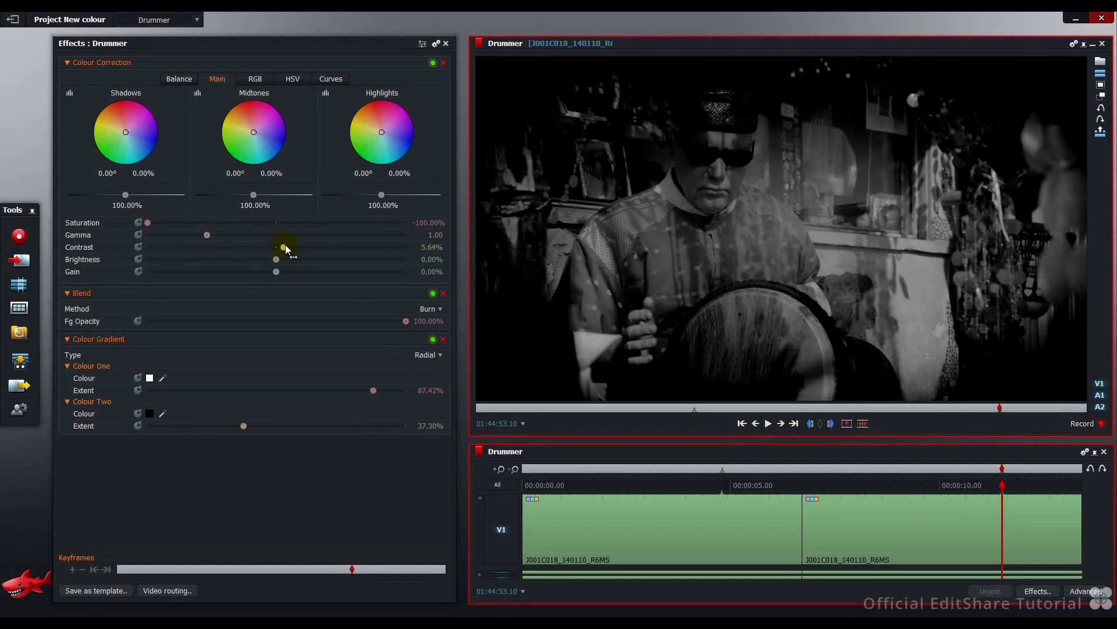
drag(279, 261, 280, 262)
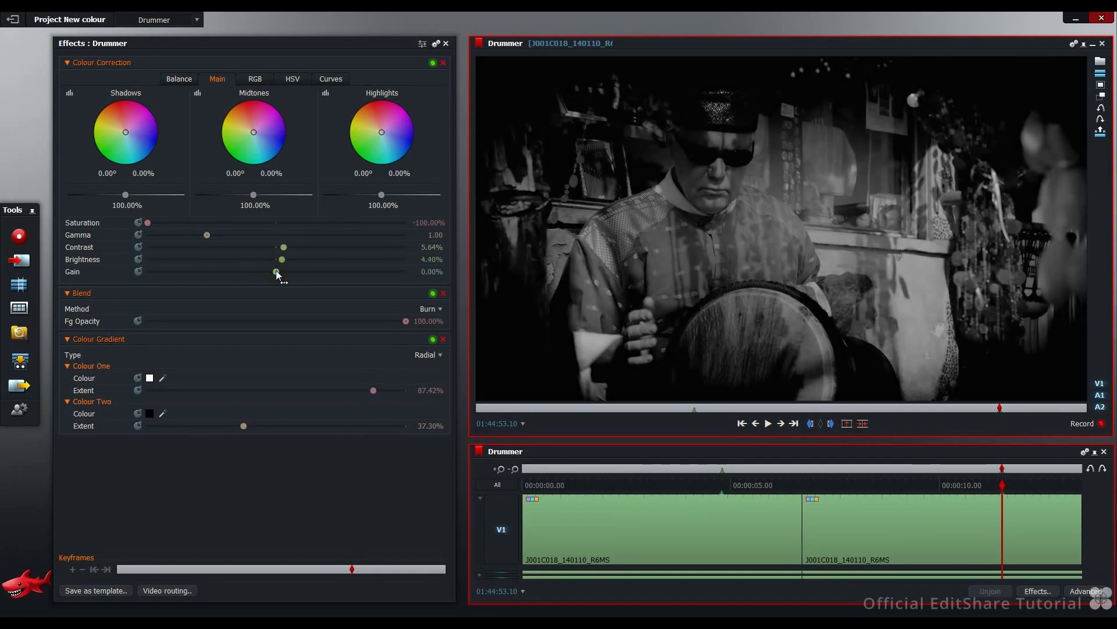
drag(277, 272, 311, 272)
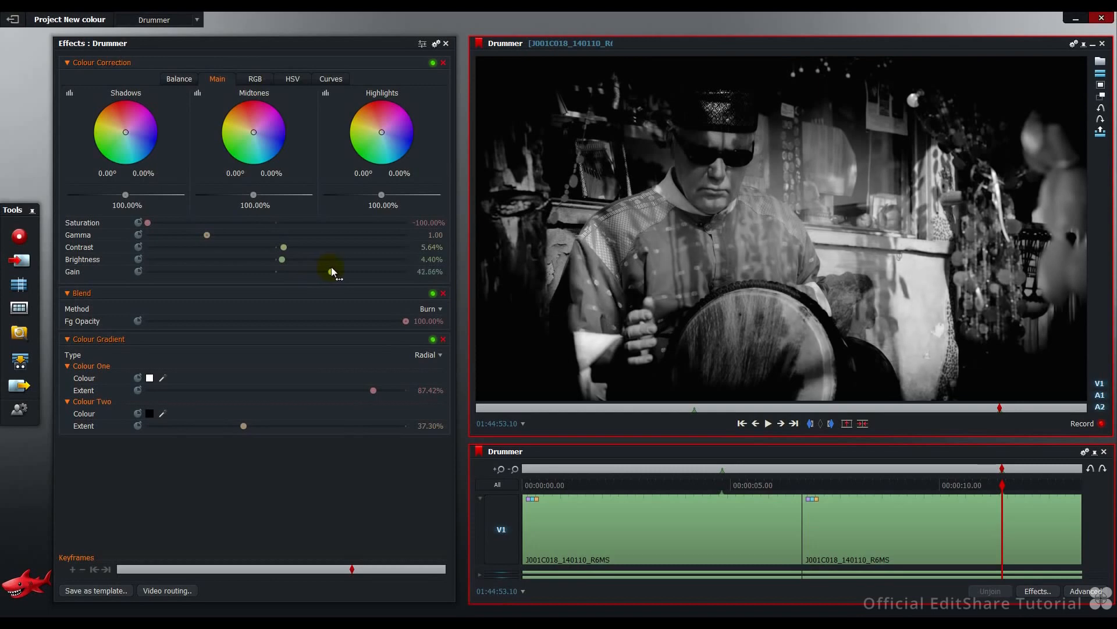
drag(331, 271, 339, 271)
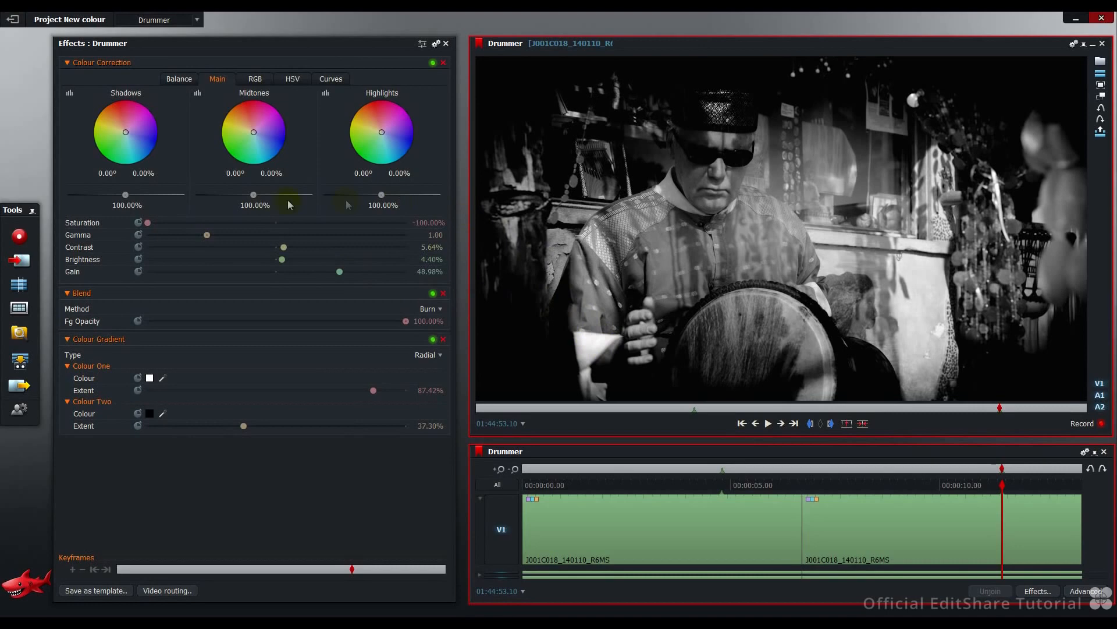
Set saturation to about -26.9% and the highlights level to about 109.5%, and shift the midtones slightly towards orange
drag(149, 224, 241, 230)
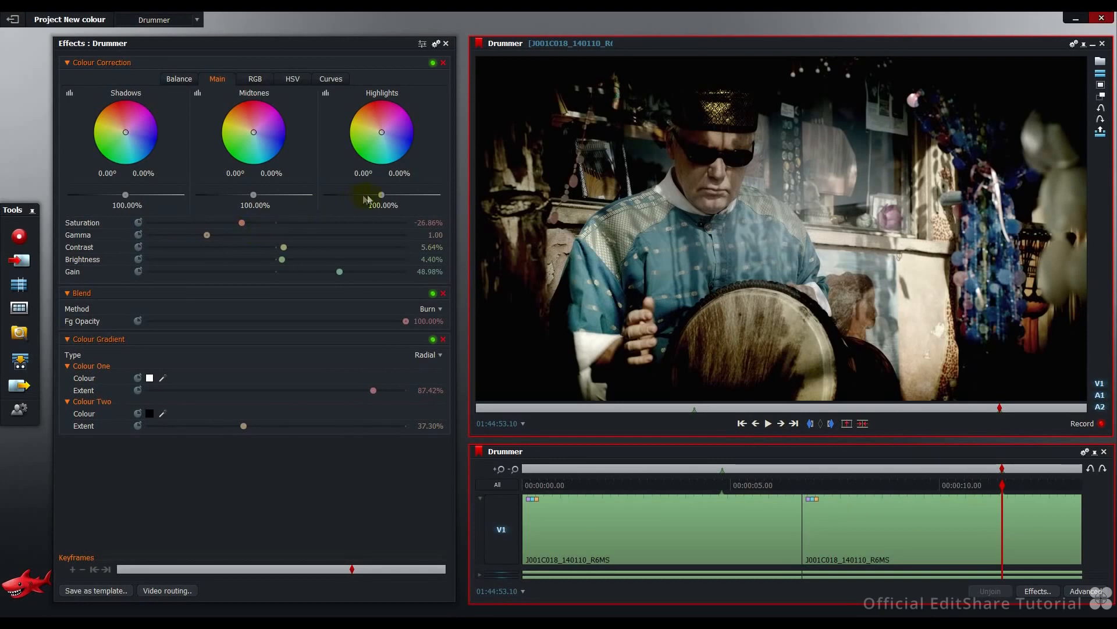
mouse_move(381, 196)
mouse_down()
mouse_move(453, 196)
mouse_move(392, 199)
mouse_up()
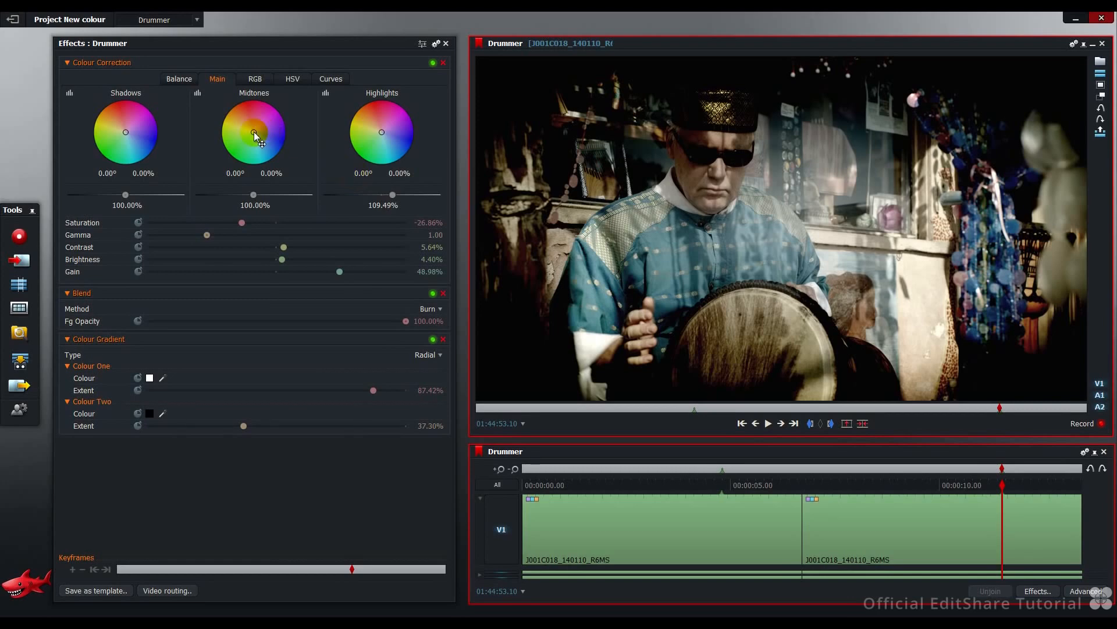
drag(253, 132, 247, 118)
In the RGB correction, set red gamma to 1.30 and green gamma to 1.10, and raise the red gain slightly
click(255, 82)
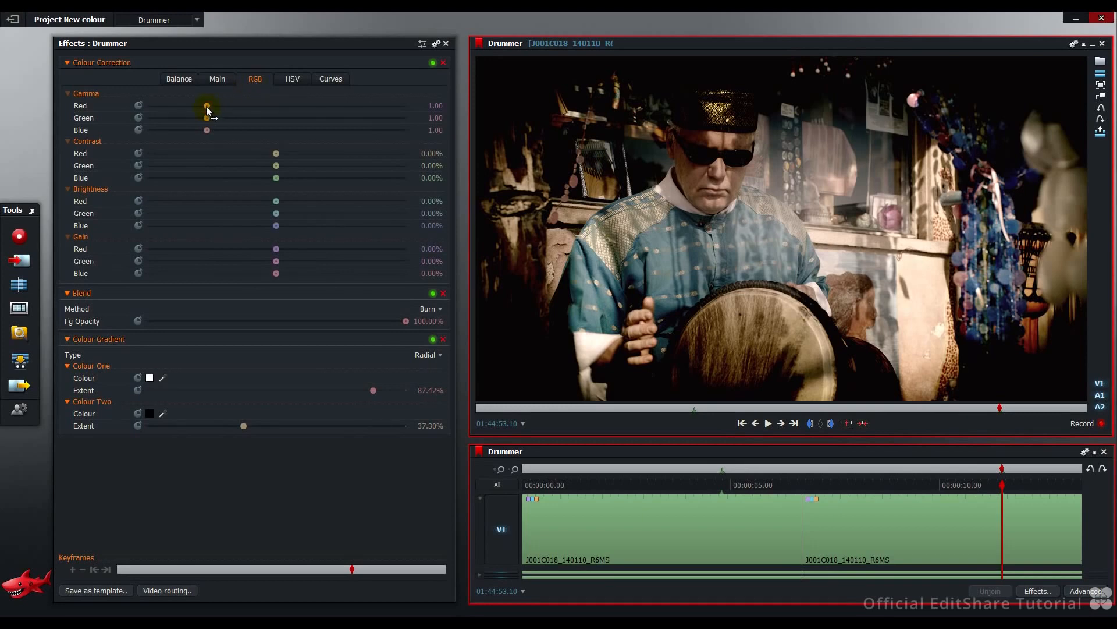
drag(207, 107, 227, 107)
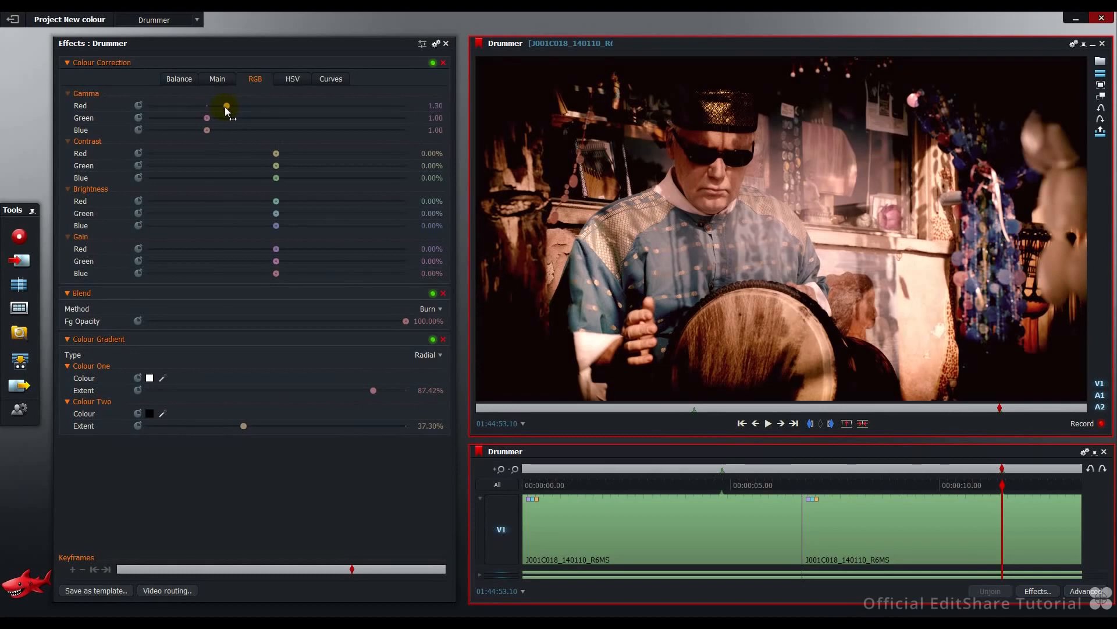
drag(207, 118, 214, 119)
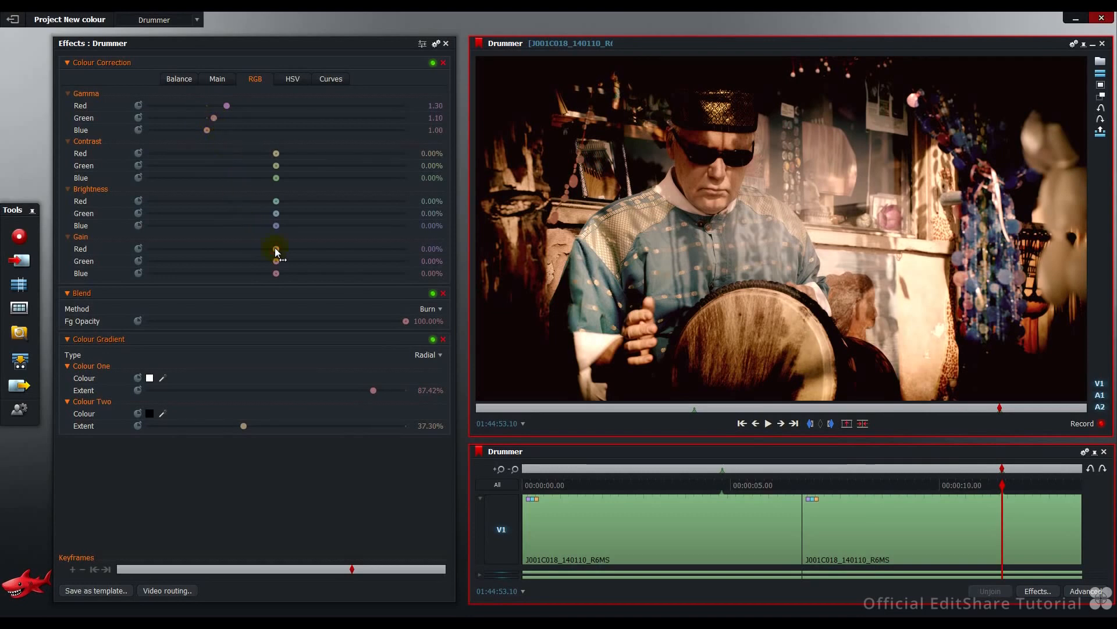
drag(276, 249, 283, 251)
In the HSV correction, set bias saturation to about -5.6%, scale saturation to about -8.4% and scale value to about -7.6%
click(292, 82)
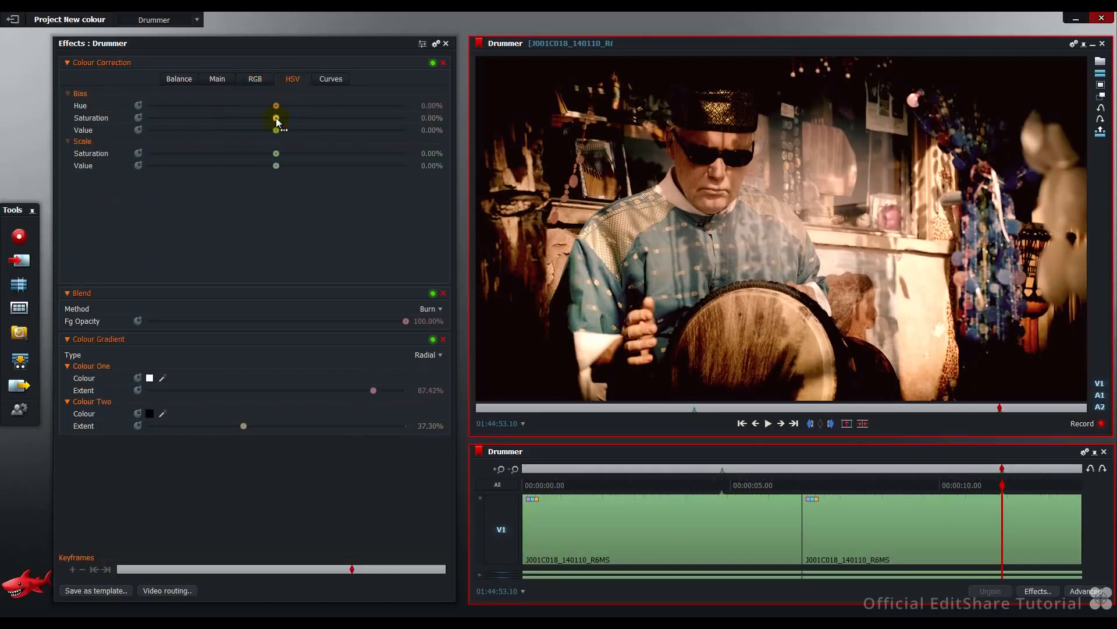
mouse_move(277, 119)
mouse_down()
mouse_move(148, 117)
mouse_move(270, 120)
mouse_up()
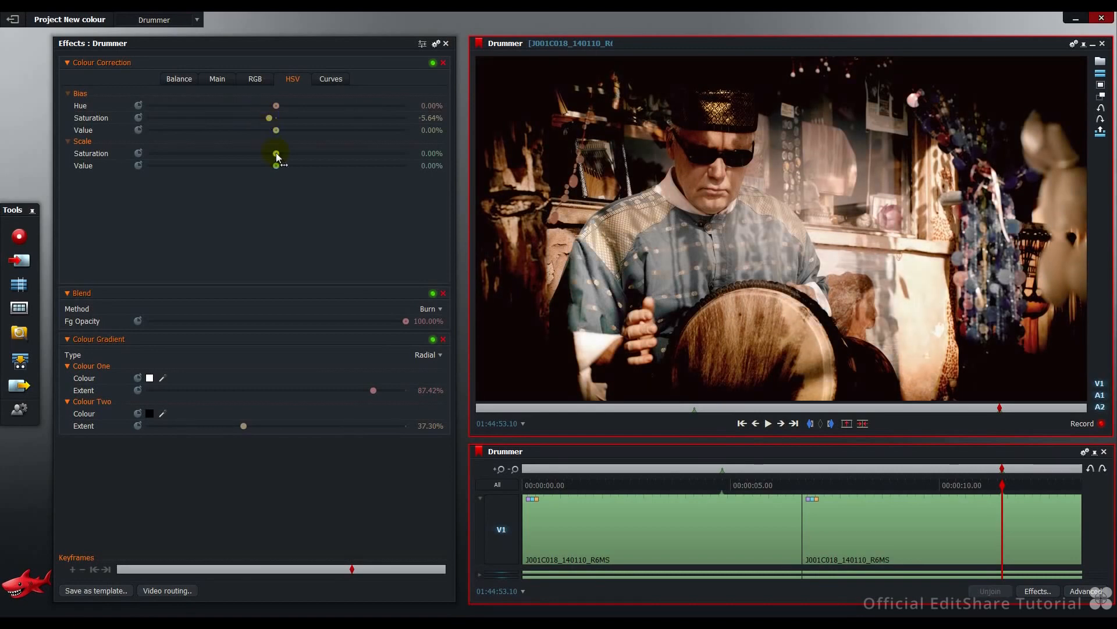
mouse_move(276, 154)
mouse_down()
mouse_move(205, 151)
mouse_move(256, 153)
mouse_up()
drag(264, 152, 266, 152)
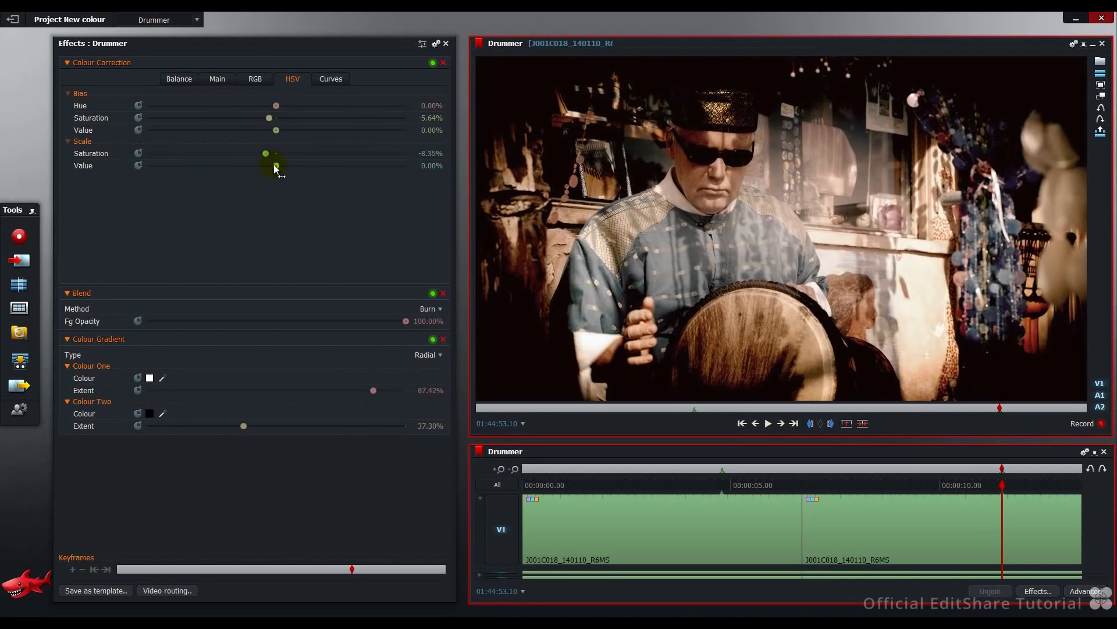
mouse_move(275, 167)
mouse_down()
mouse_move(200, 166)
mouse_move(265, 168)
mouse_up()
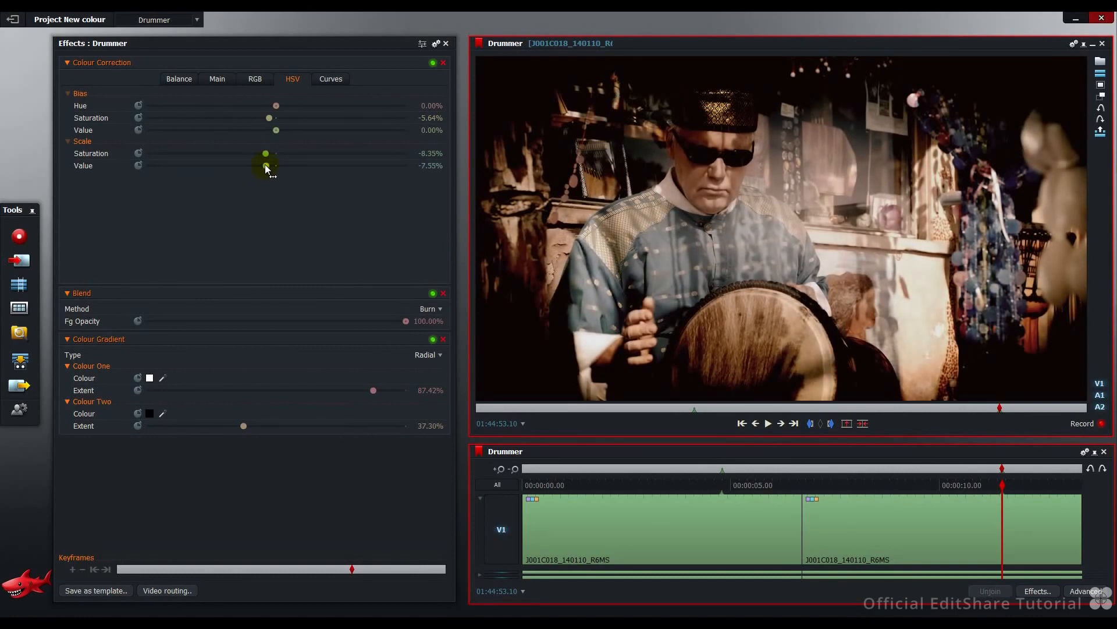
Pull the Blue curve's highlight end down and back near the top, and raise the Luminance curve's midpoint at 125 to about 140
click(321, 80)
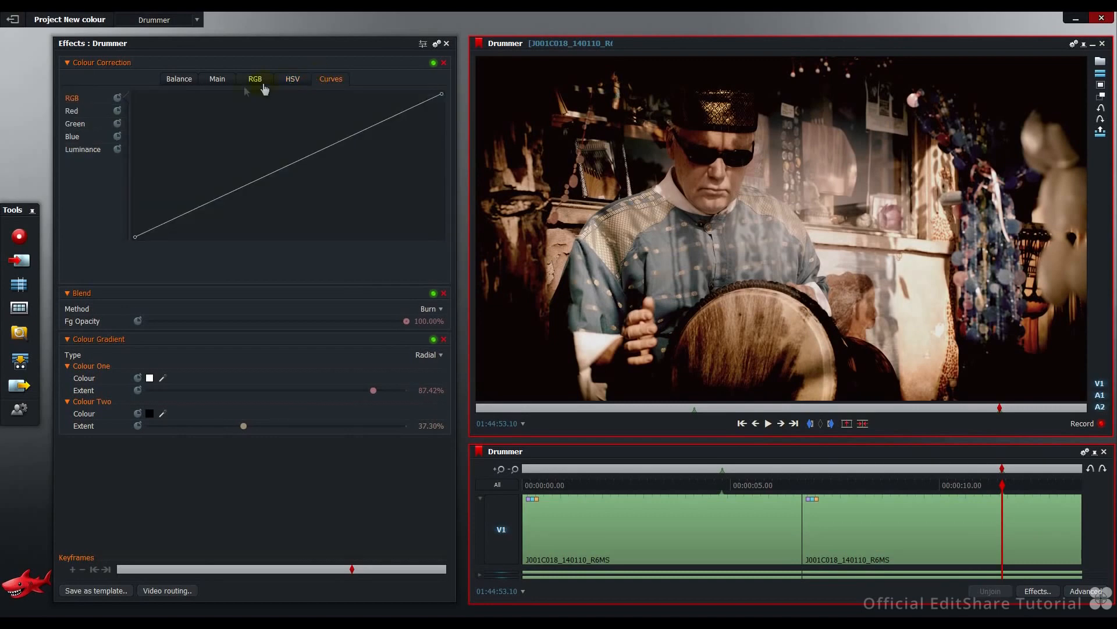
click(85, 140)
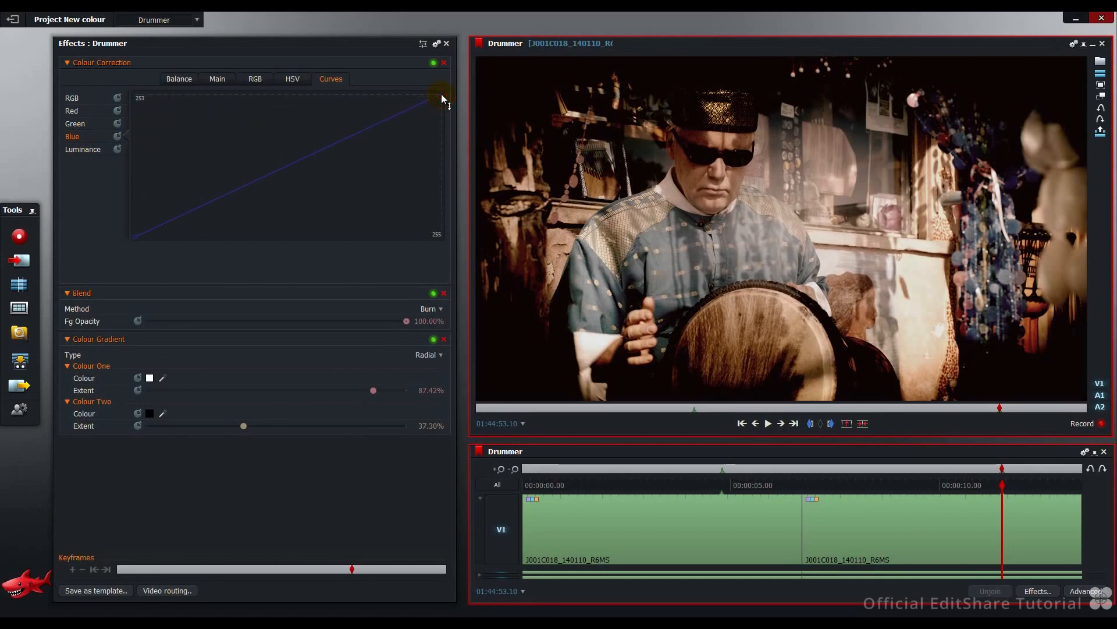
drag(442, 95, 449, 147)
drag(451, 157, 459, 103)
click(91, 153)
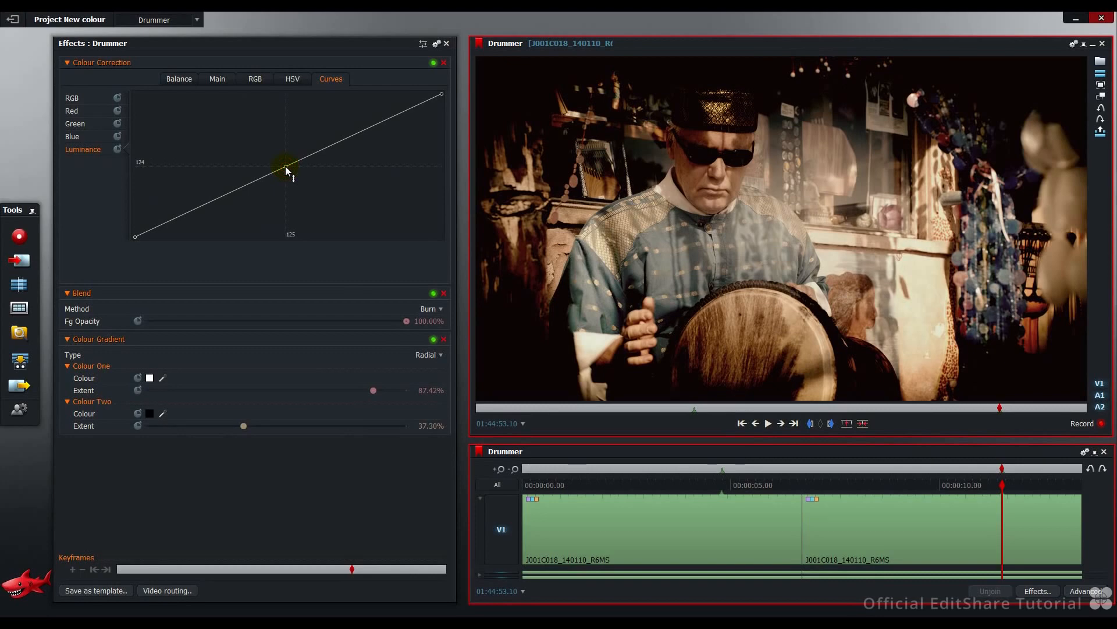
mouse_move(286, 167)
mouse_down()
mouse_move(277, 145)
mouse_move(285, 157)
mouse_up()
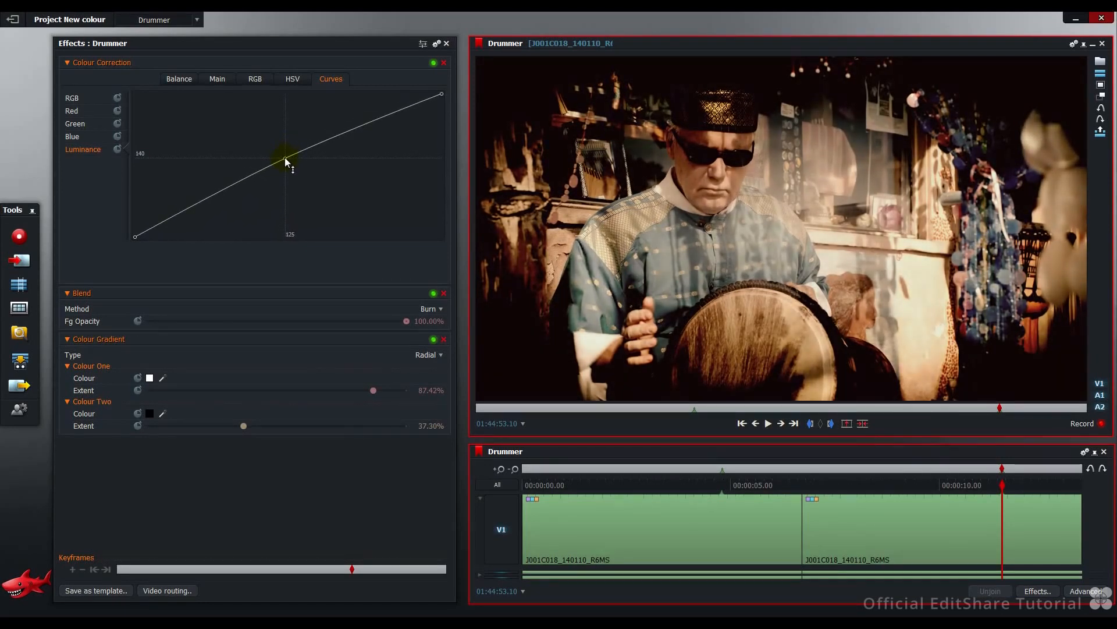